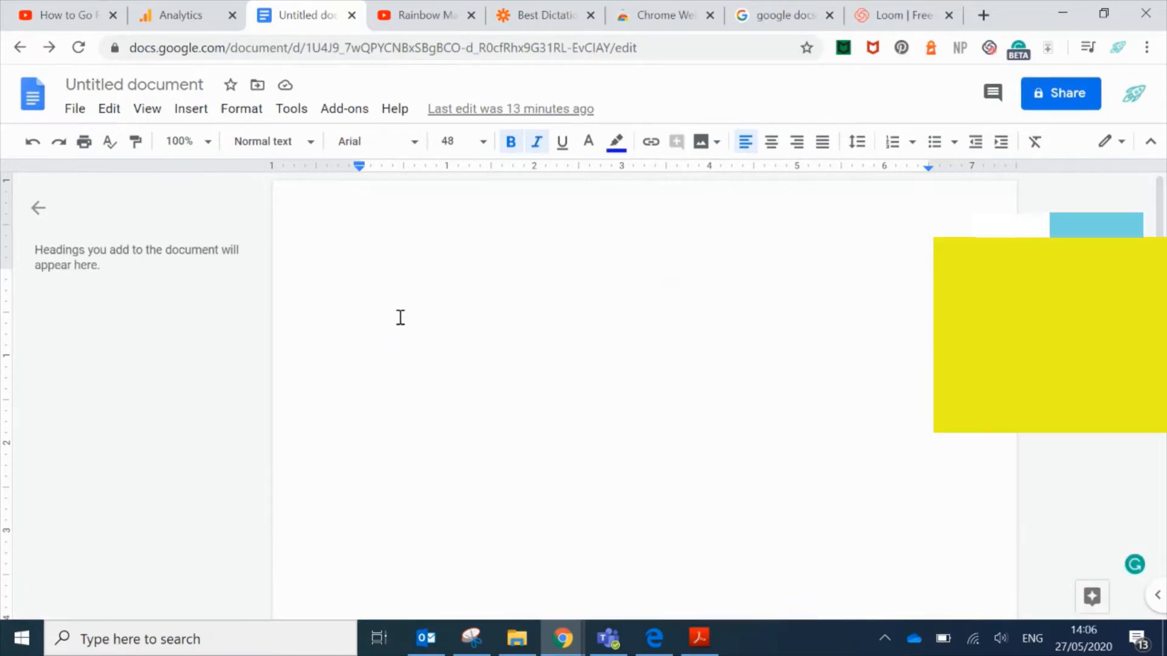
Search the add-ons marketplace for 'extensis' and pick the Extensis Fonts suggestion.
left_click(345, 111)
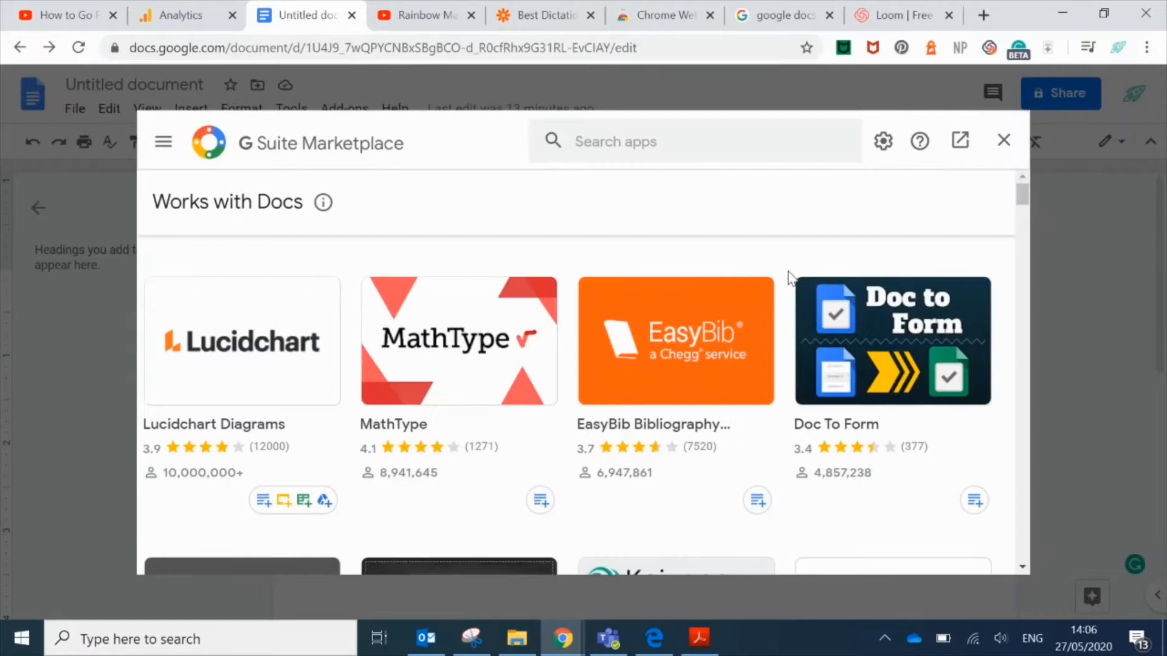
left_click(651, 144)
type("extensis")
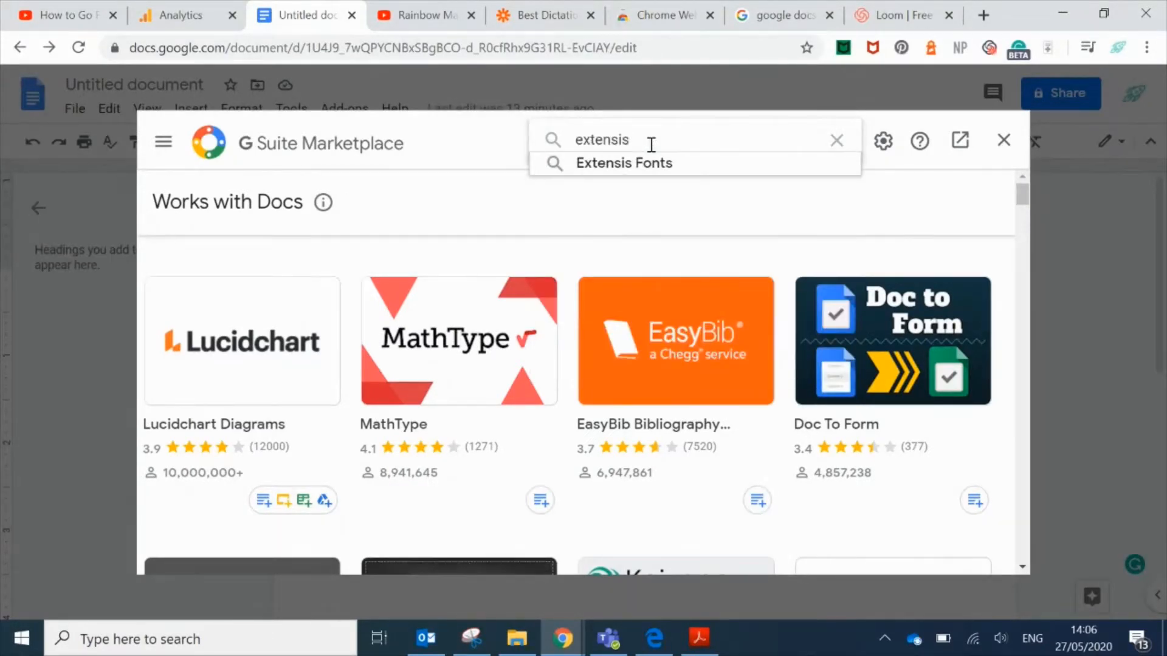
left_click(661, 164)
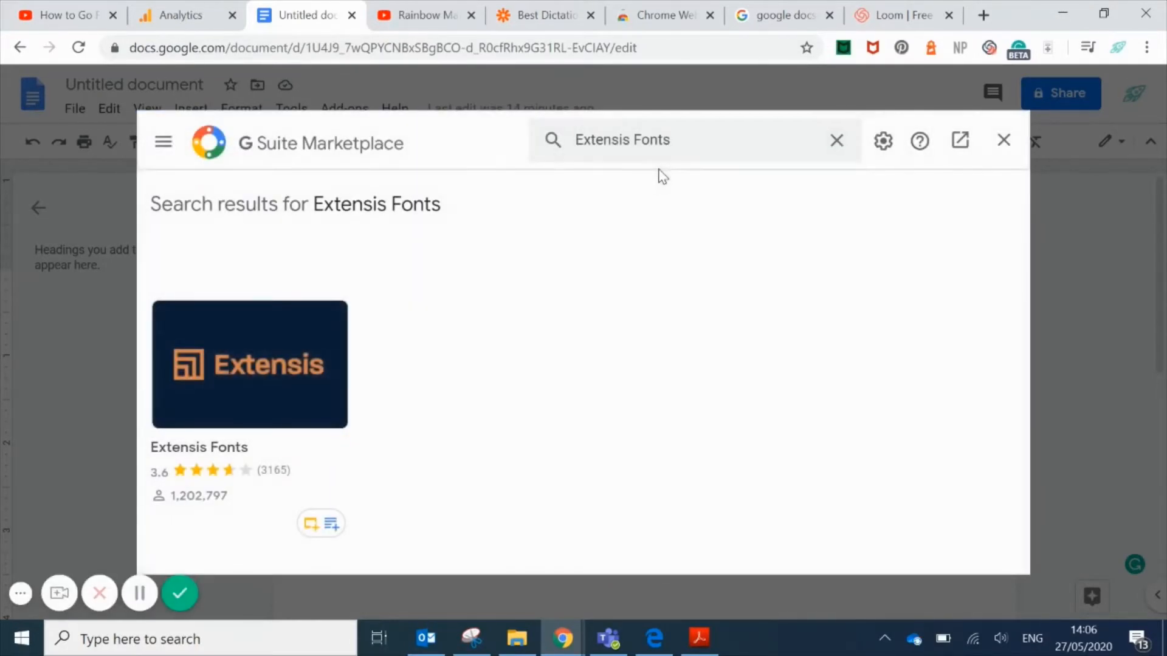
Install Extensis Fonts from its listing, choosing the Google account and allowing access.
left_click(269, 392)
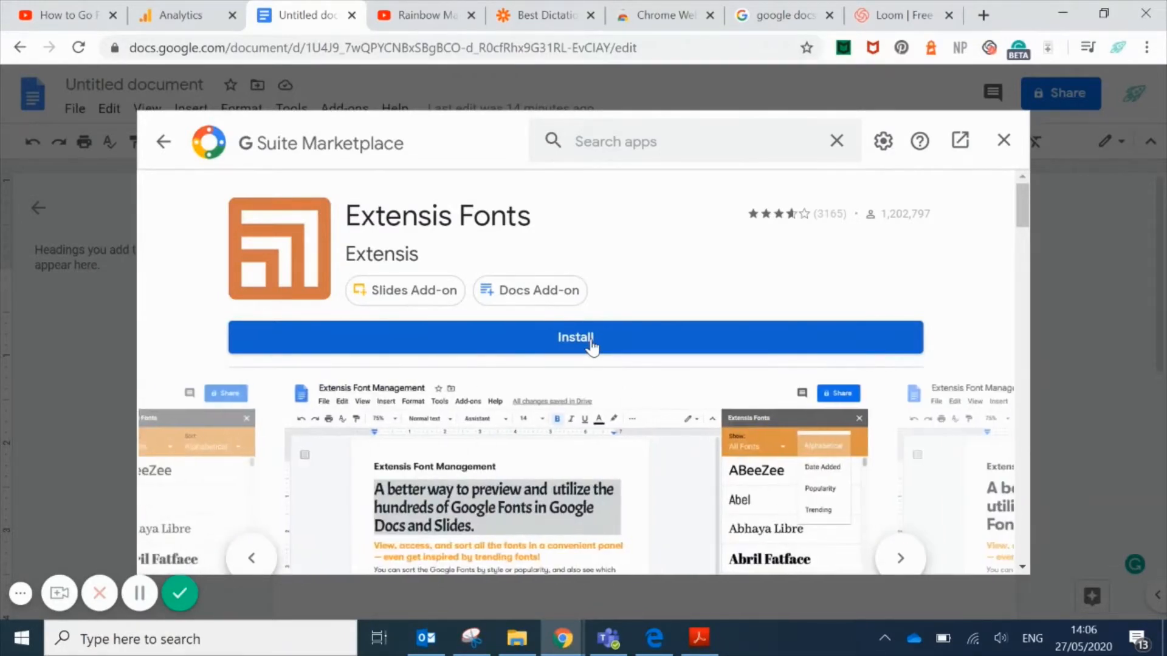
left_click(592, 339)
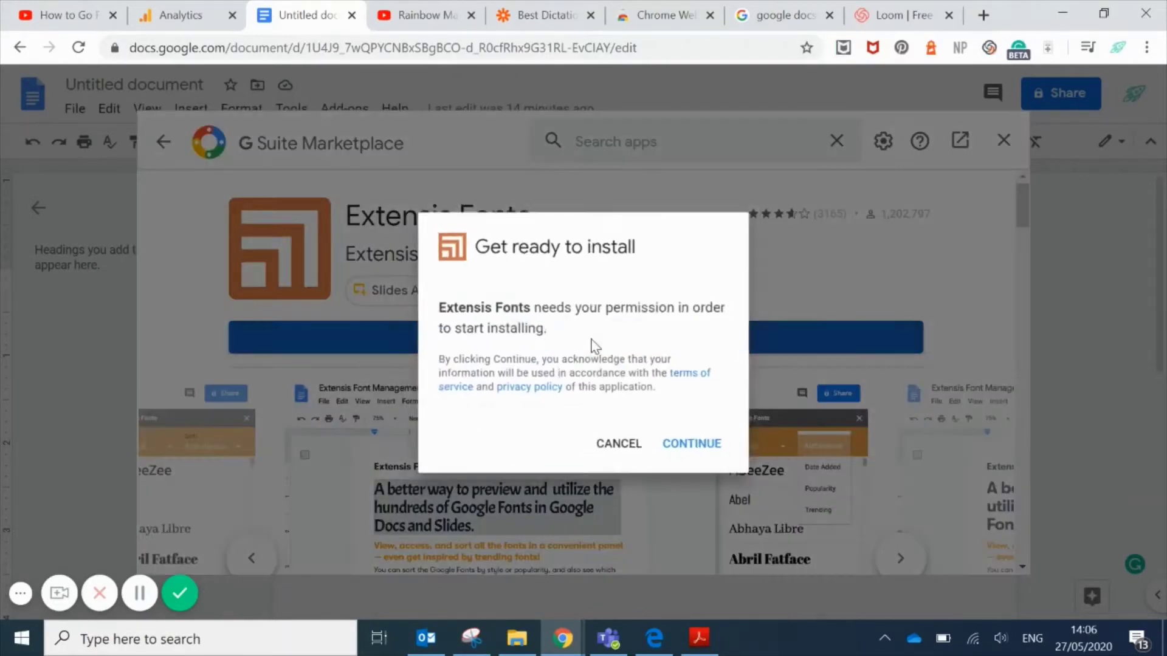
left_click(698, 449)
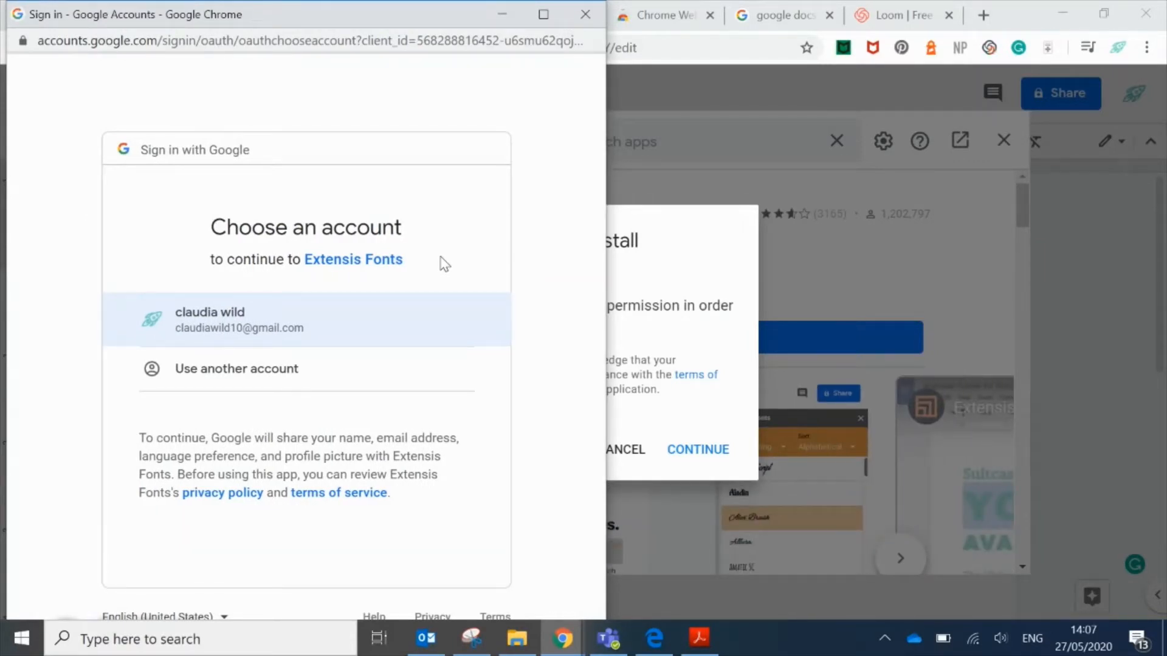
left_click(231, 332)
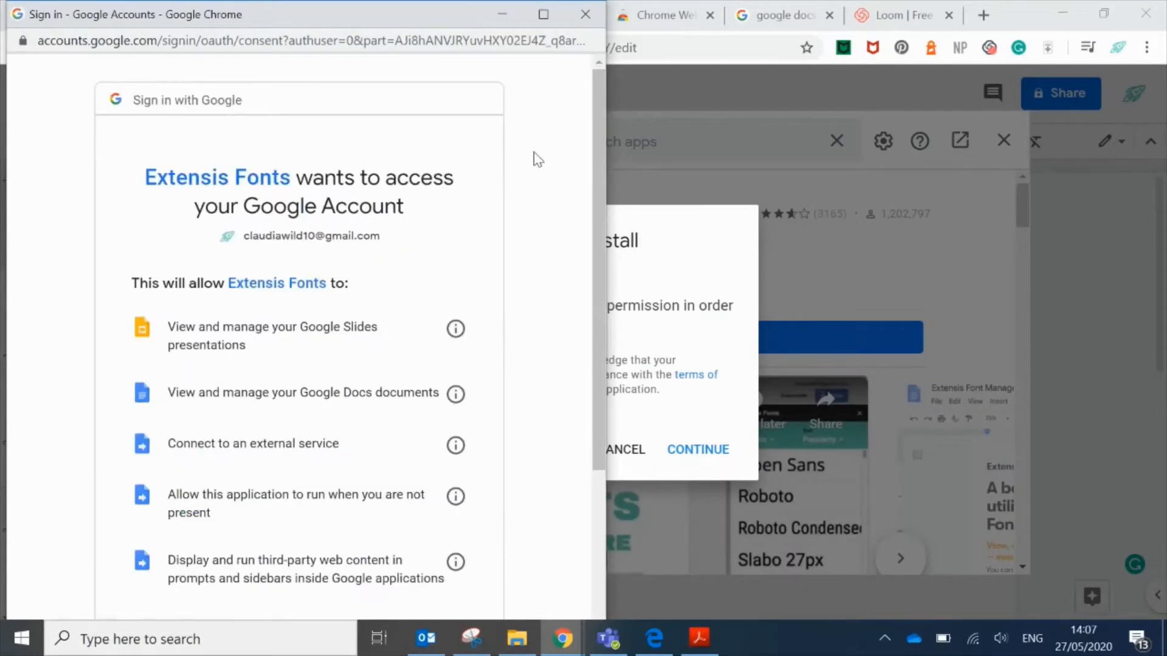
scroll(528, 199, "down", 5)
left_click(426, 536)
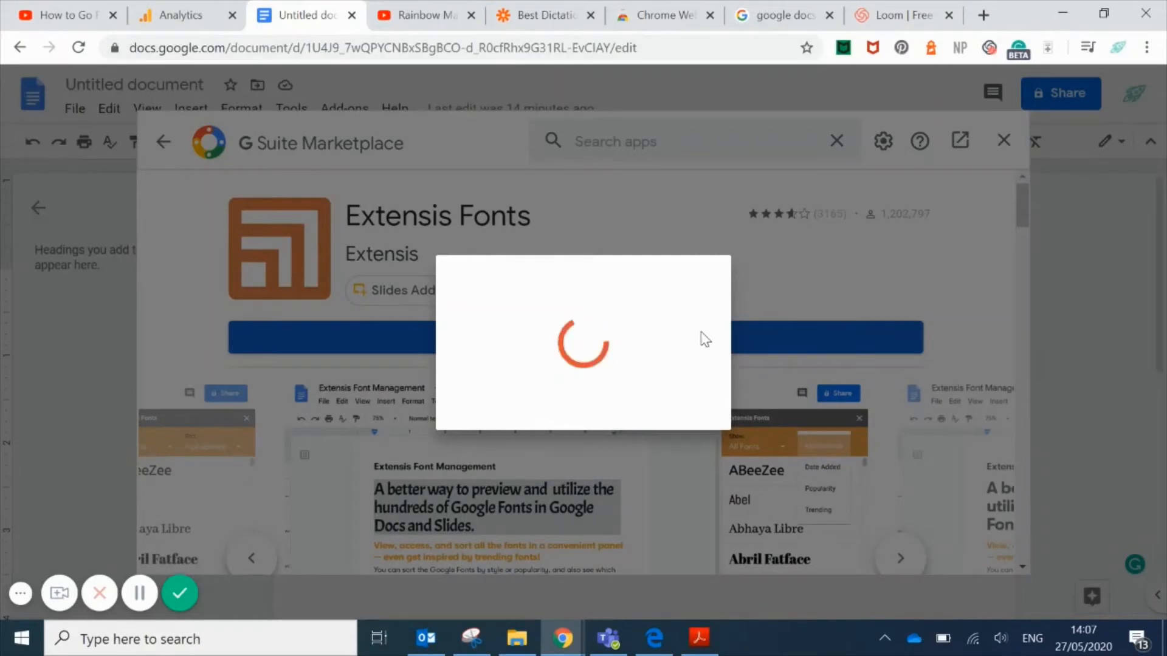
scroll(625, 401, "down", 2)
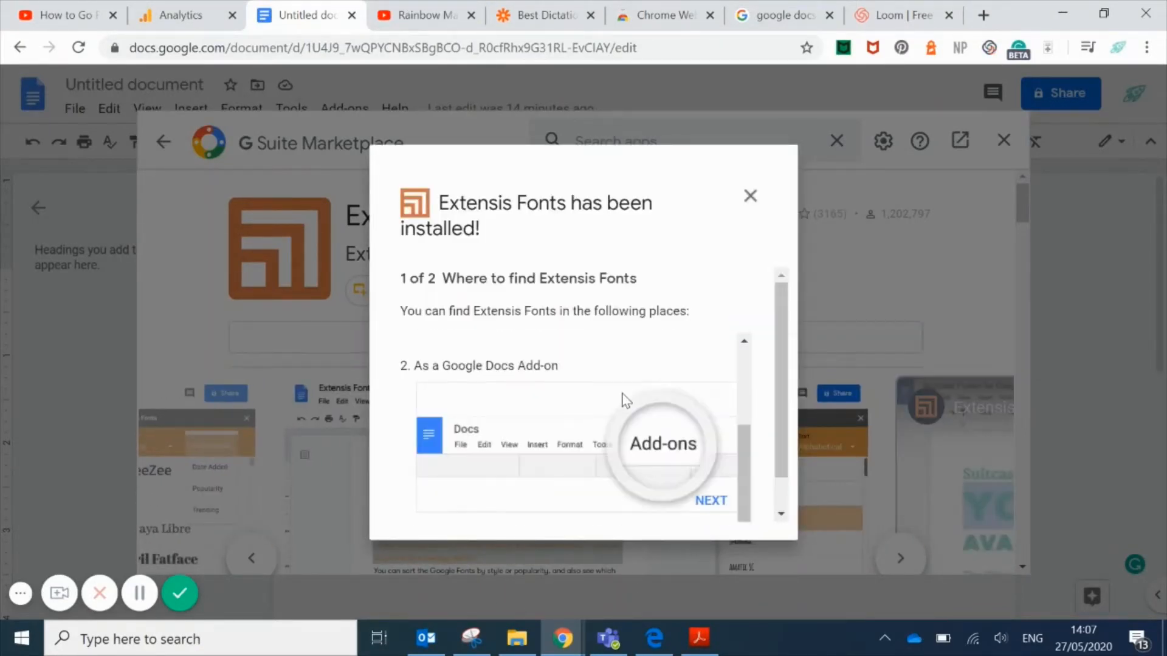
Dismiss the install confirmation, close the Marketplace and start the Extensis Fonts sidebar.
left_click(752, 197)
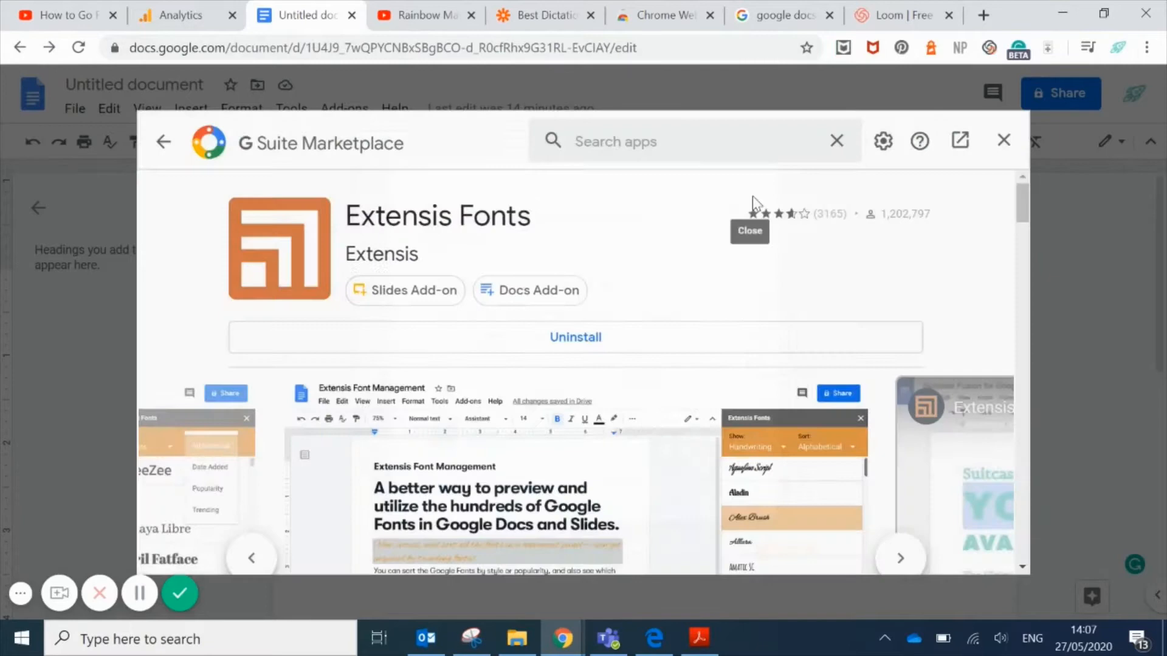
left_click(1003, 143)
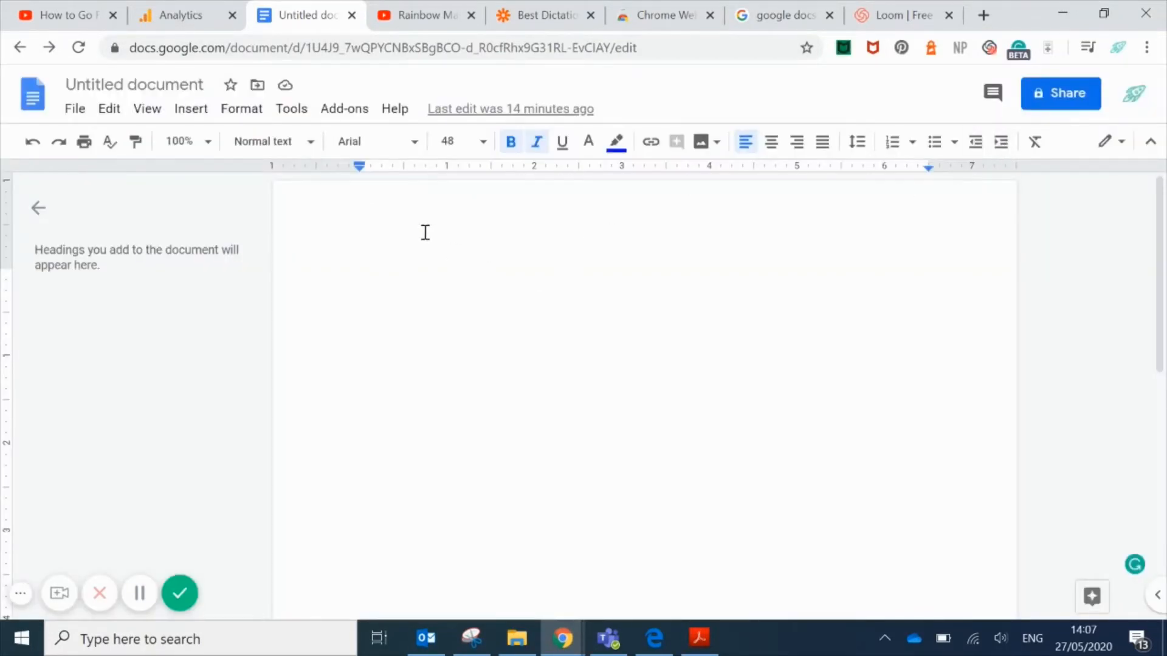
left_click(330, 114)
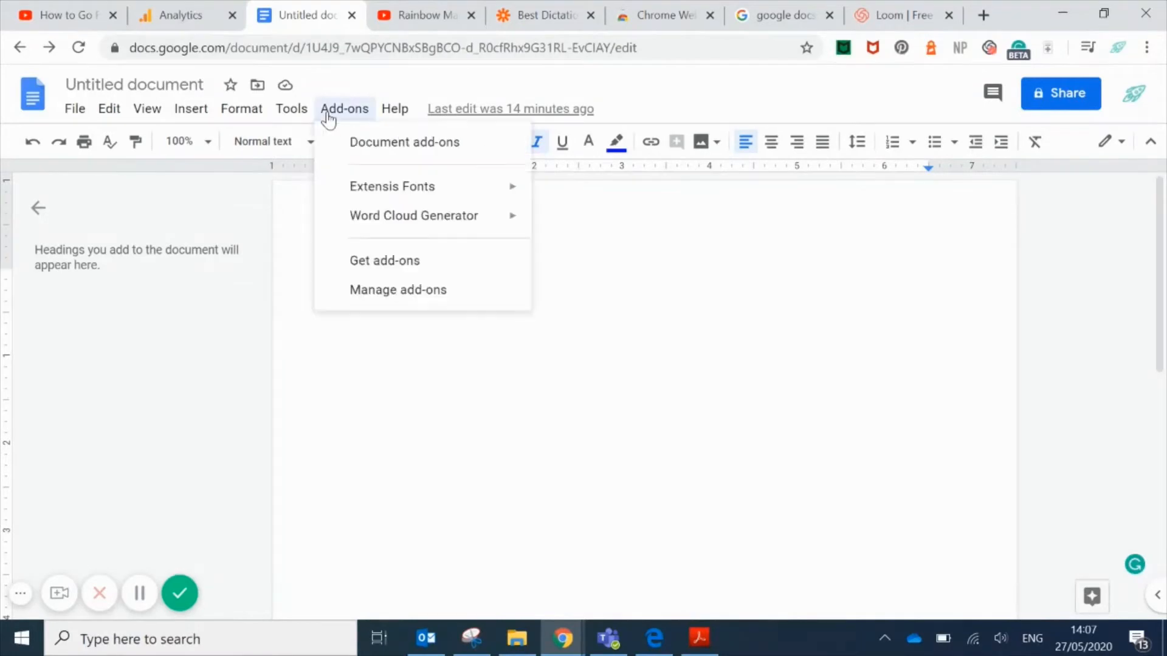
mouse_move(392, 187)
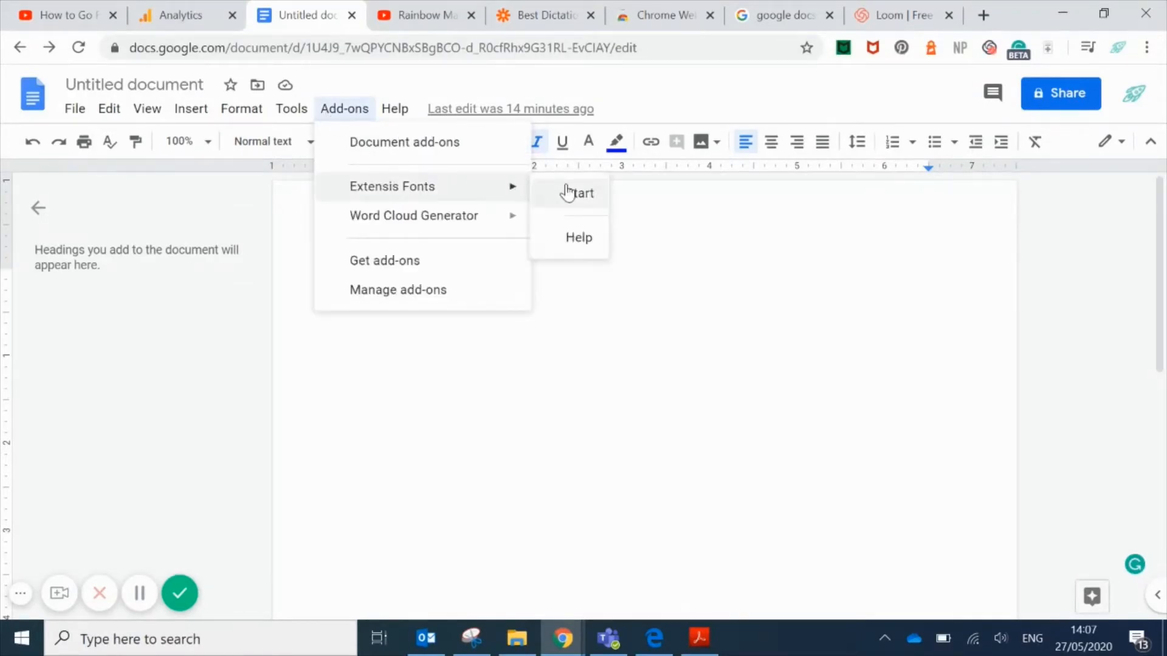
left_click(575, 196)
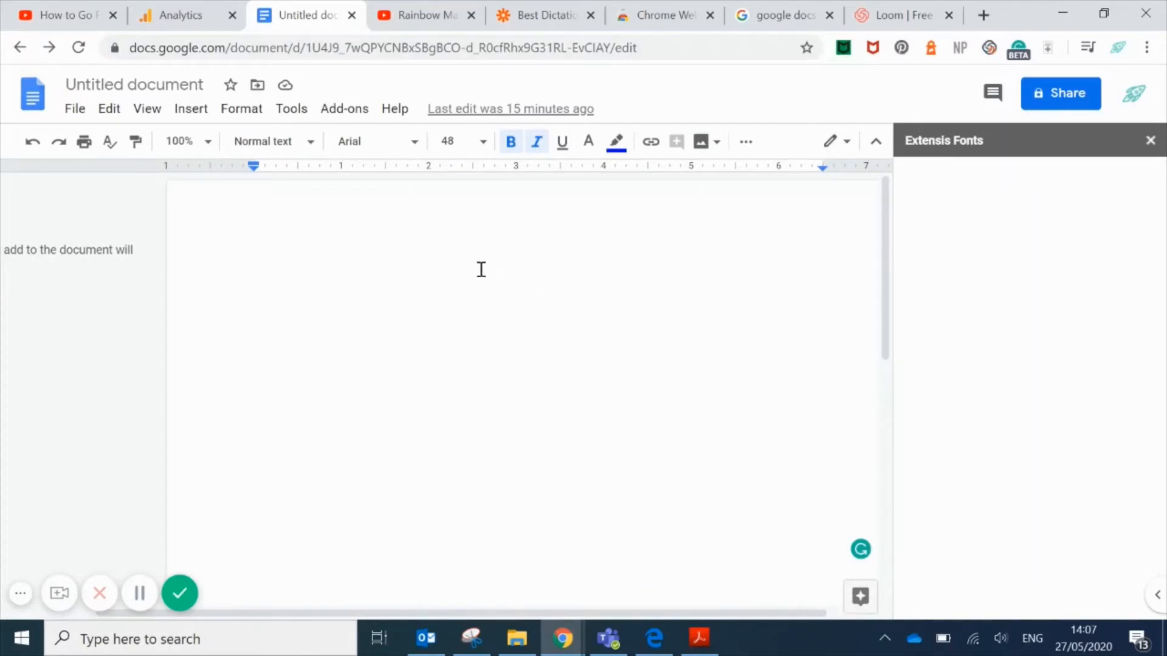
type("H")
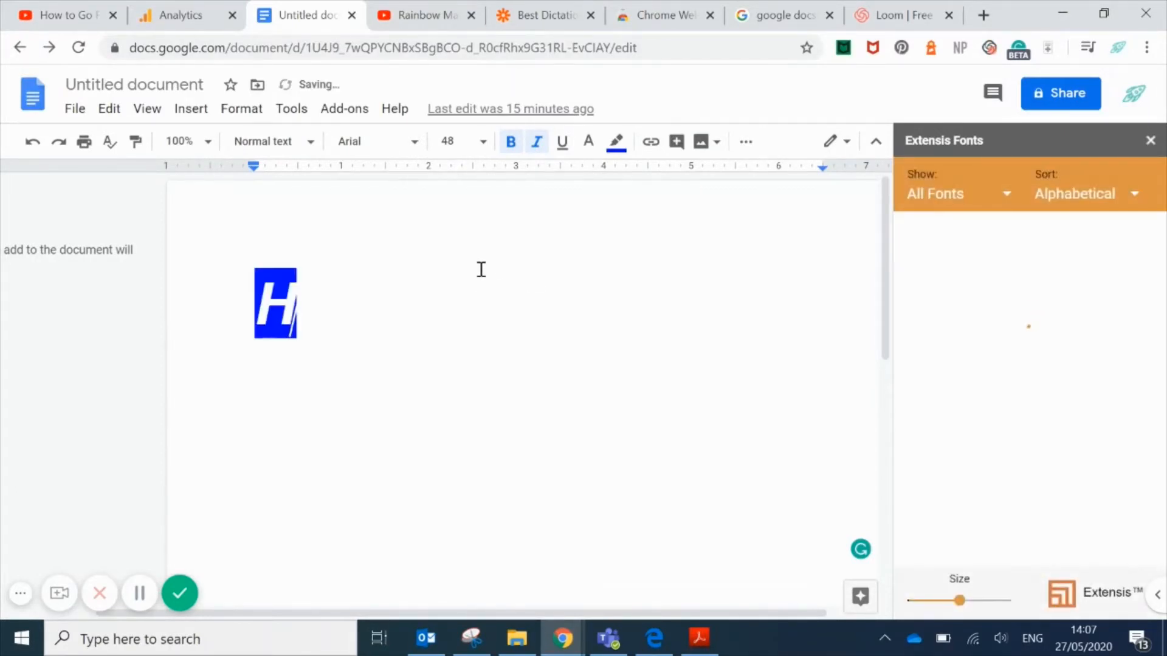
type("ello")
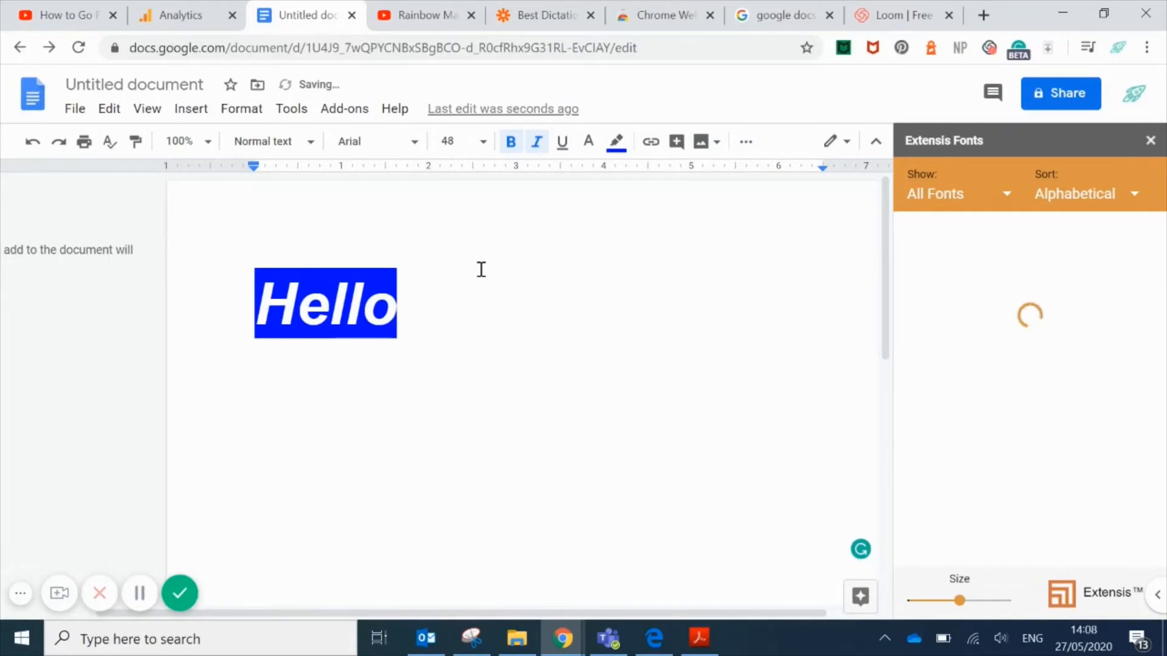
type("!")
Select Hello! and make it black text with no highlight.
left_click_drag(419, 305, 233, 265)
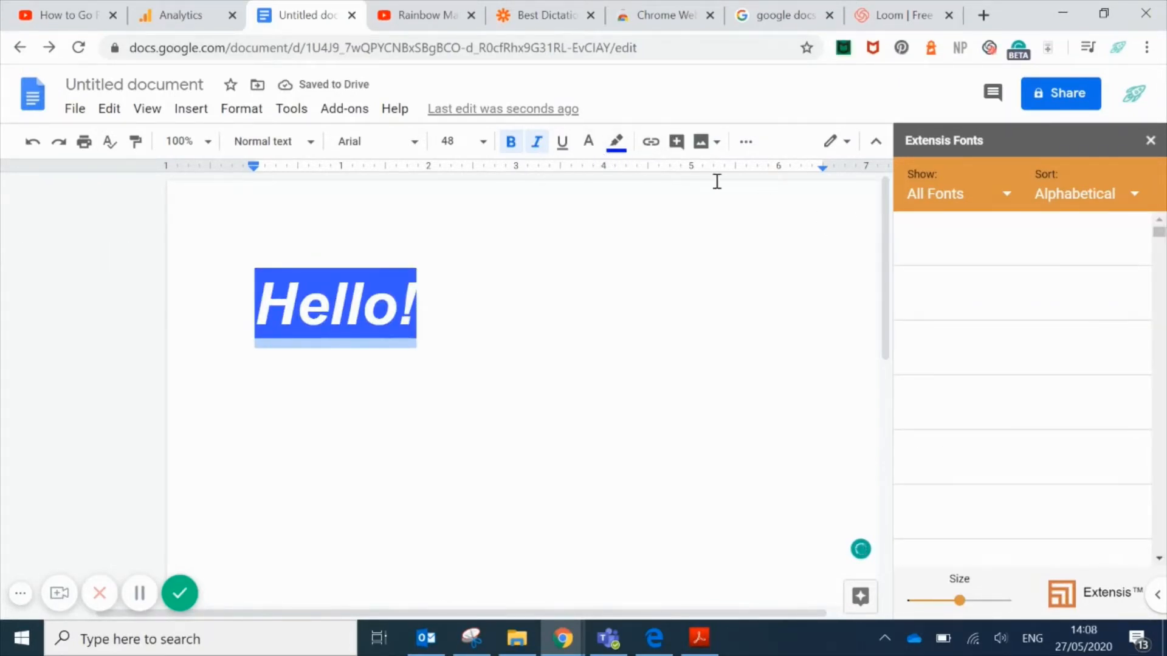
left_click(617, 141)
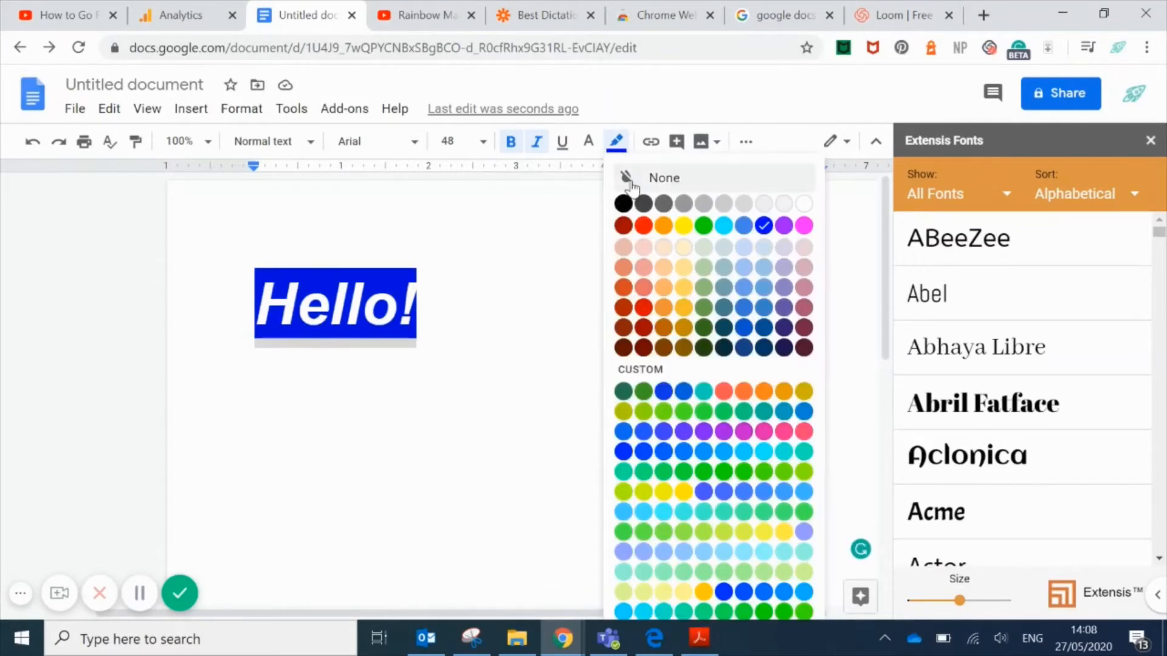
left_click(623, 200)
left_click(589, 142)
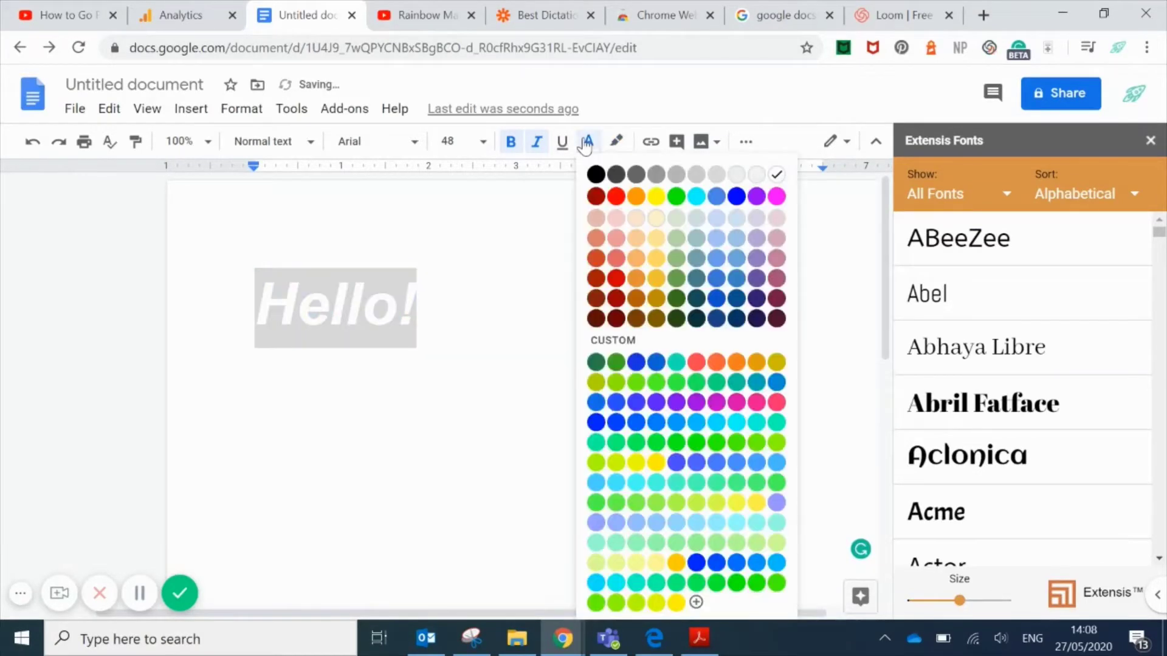
left_click(596, 175)
scroll(1015, 353, "down", 2)
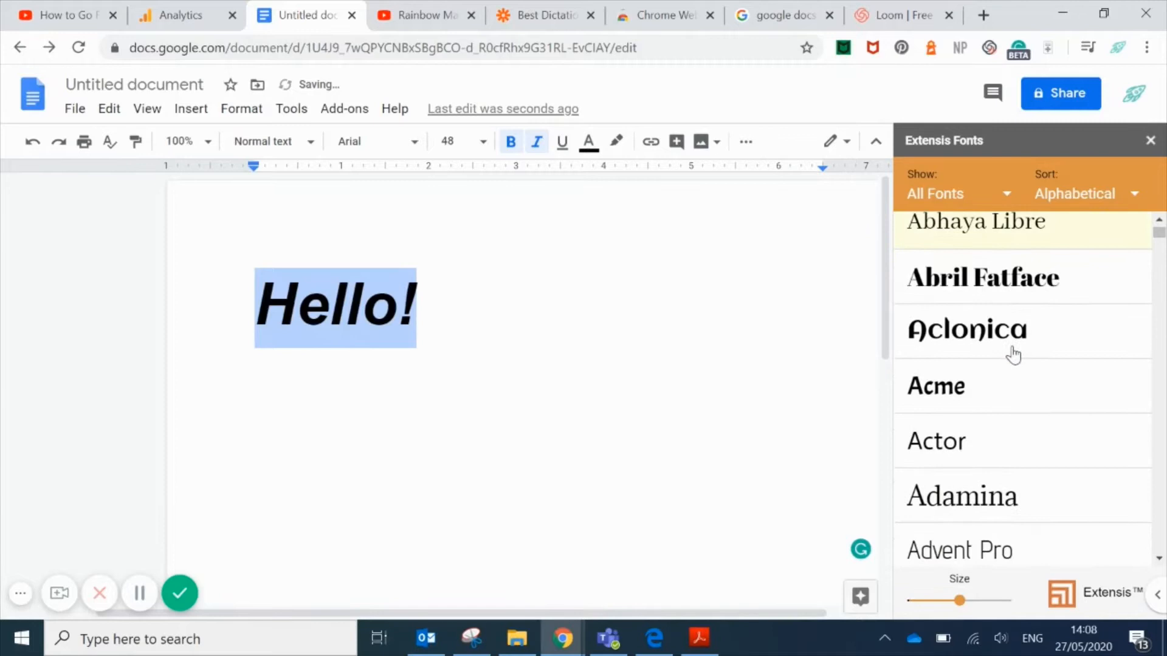
Try the Aclonica, Aldrich, Alex Brush and Amatic SC fonts on Hello!
left_click(1016, 333)
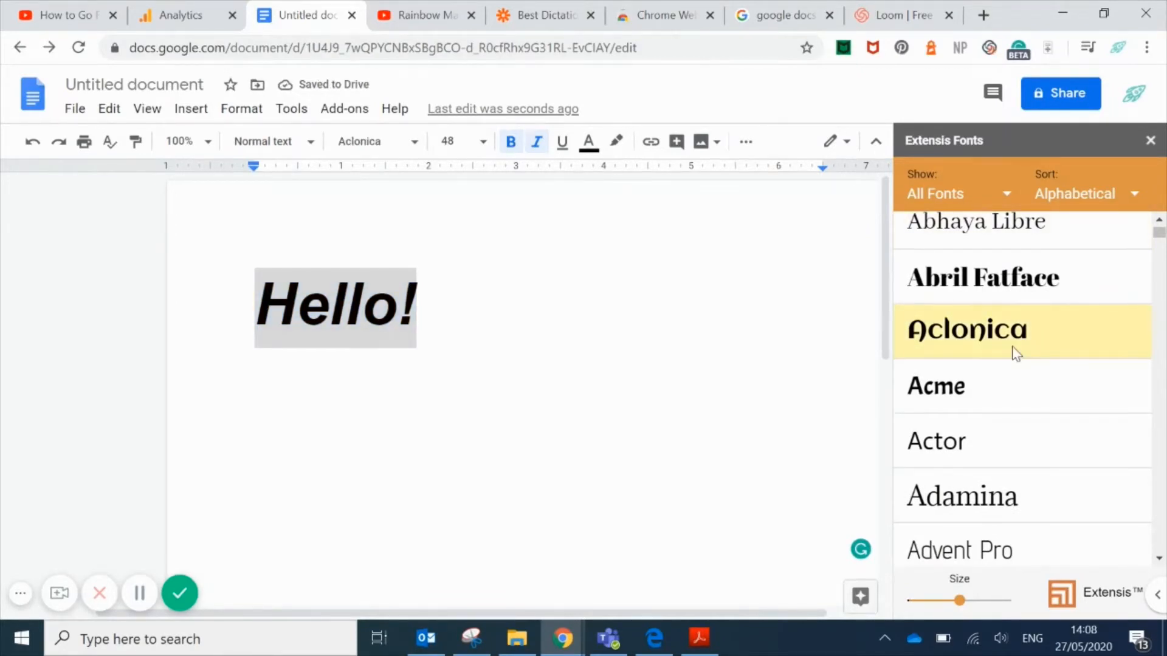
scroll(1017, 354, "down", 3)
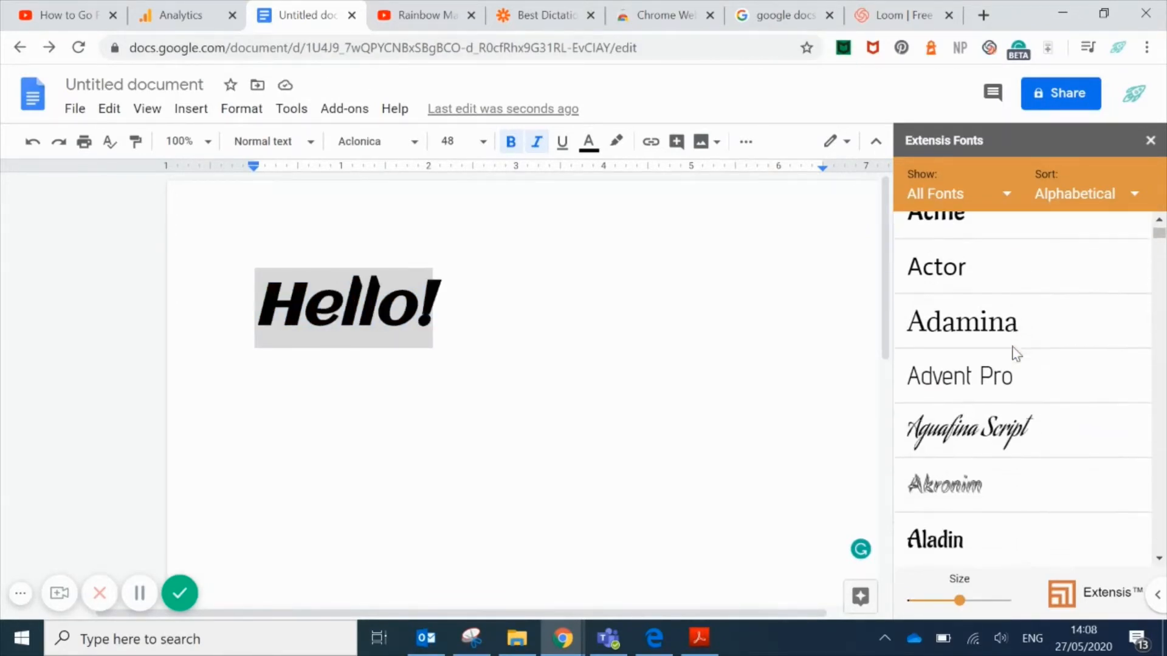
scroll(1017, 353, "down", 2)
scroll(1017, 353, "down", 1)
scroll(1017, 353, "down", 2)
scroll(1039, 353, "down", 2)
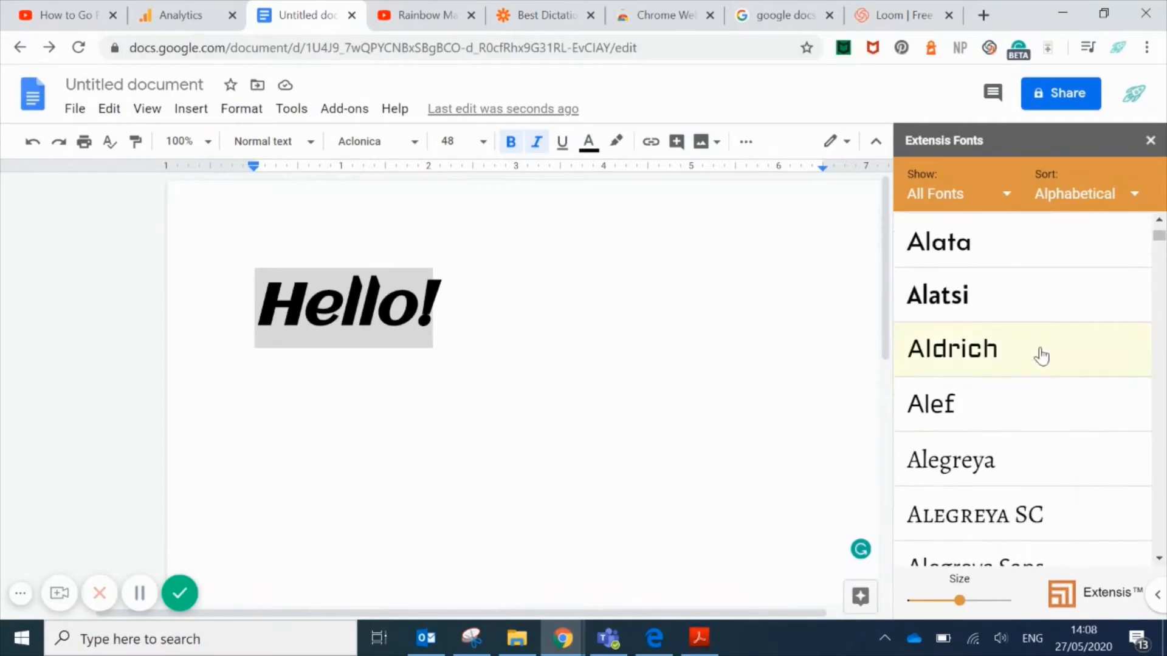
left_click(1039, 351)
scroll(1039, 351, "down", 2)
scroll(1035, 350, "down", 3)
scroll(1035, 350, "down", 2)
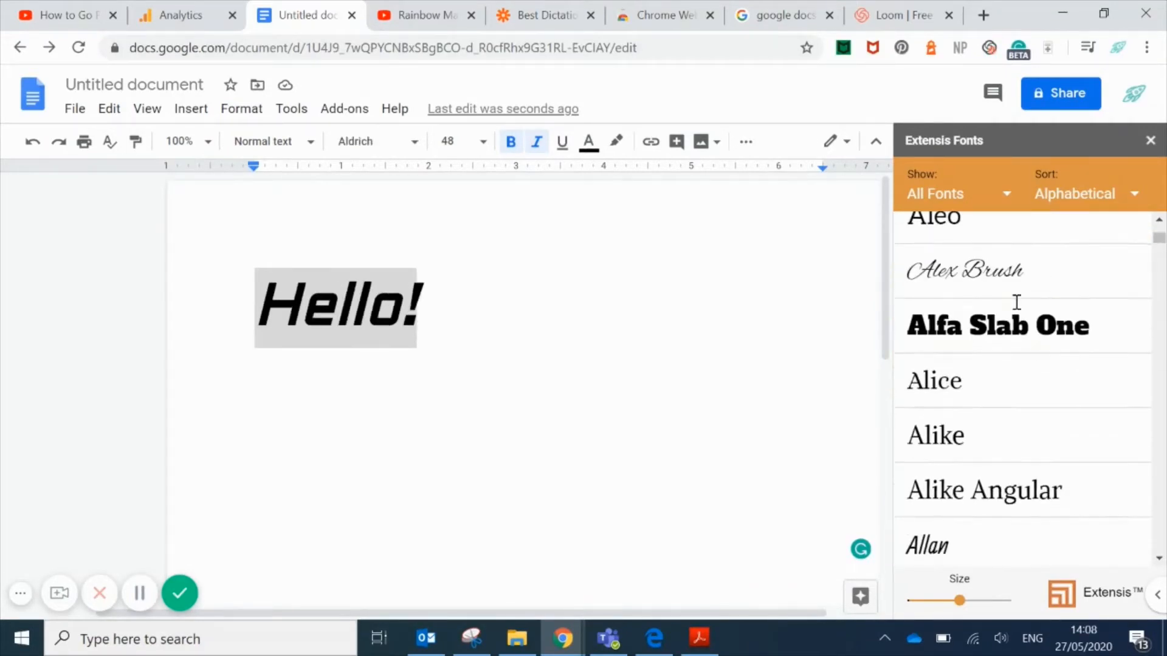
left_click(1012, 269)
scroll(1025, 383, "down", 4)
scroll(1026, 448, "down", 3)
scroll(1025, 449, "down", 1)
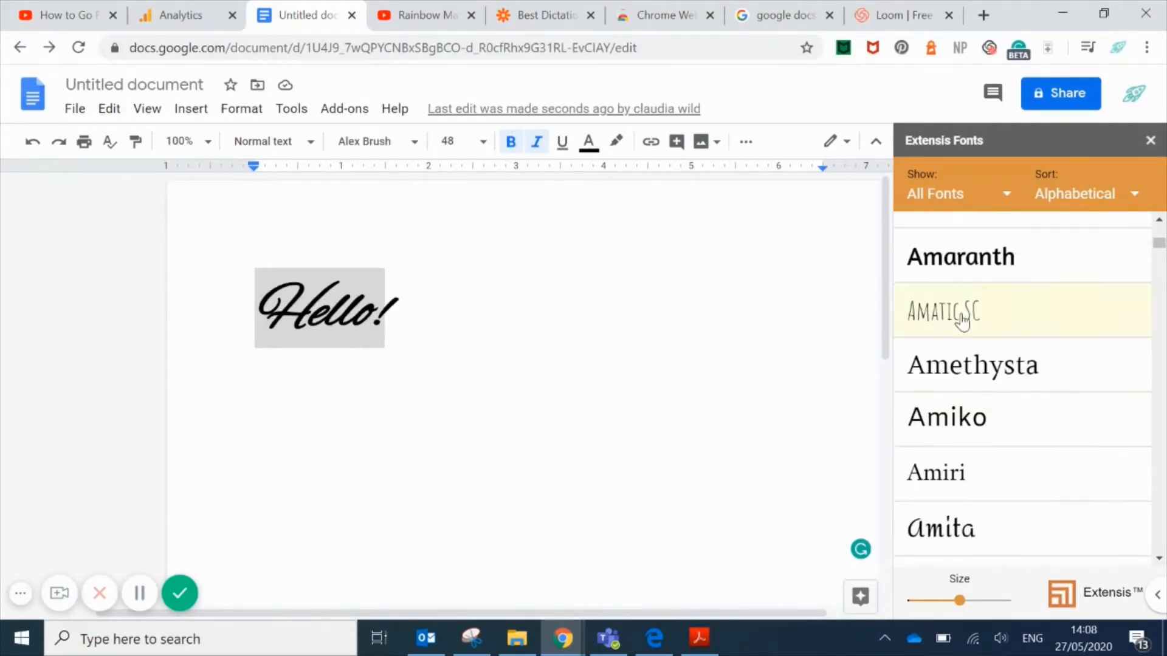
left_click(961, 312)
scroll(1024, 423, "down", 3)
scroll(1016, 456, "down", 3)
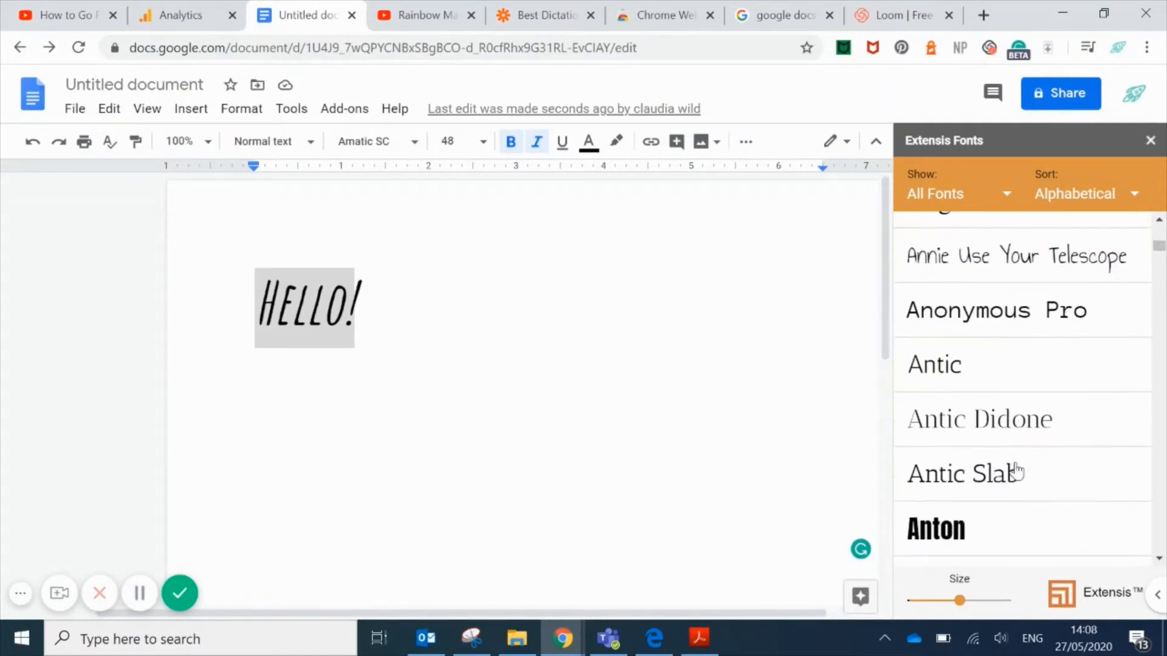
scroll(1017, 465, "down", 3)
scroll(1017, 469, "down", 2)
scroll(1017, 468, "down", 4)
scroll(1016, 469, "down", 3)
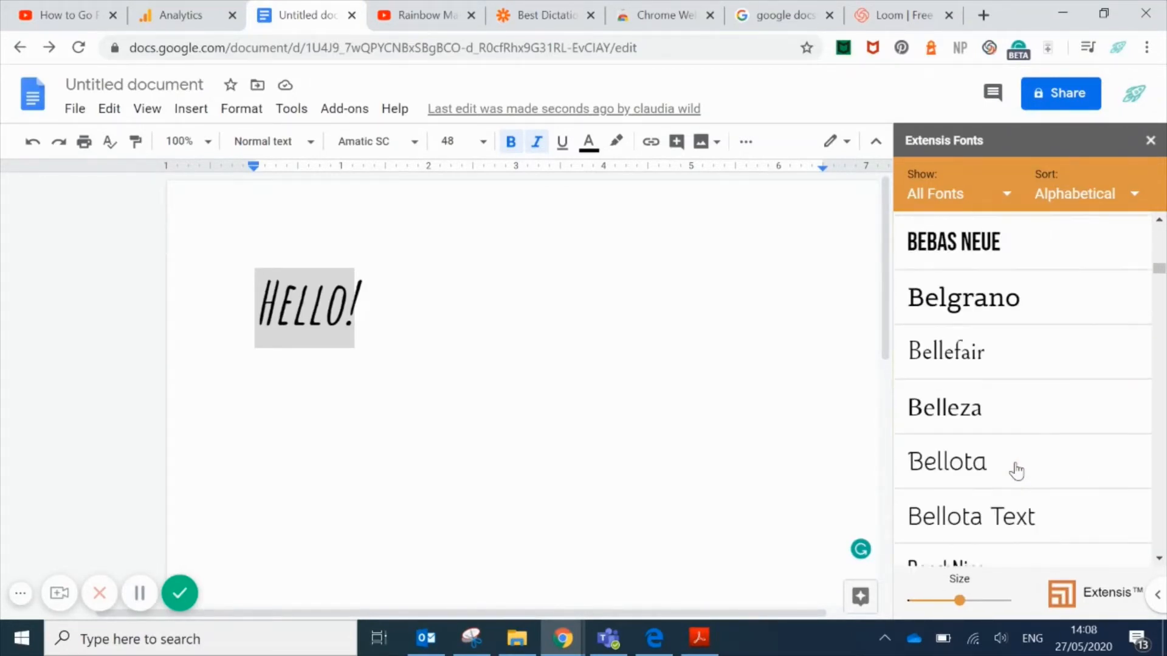
scroll(1016, 469, "down", 3)
scroll(1017, 469, "down", 4)
scroll(1016, 469, "down", 1)
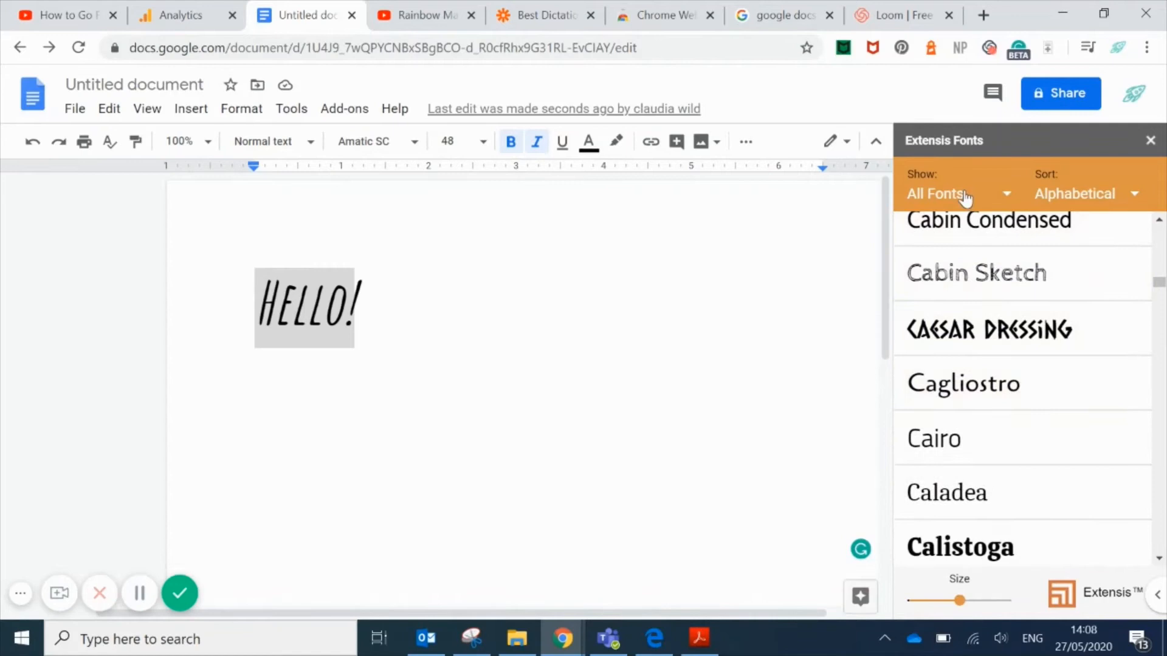
Filter the Extensis list to handwriting fonts sorted by Trending.
left_click(964, 196)
left_click(955, 271)
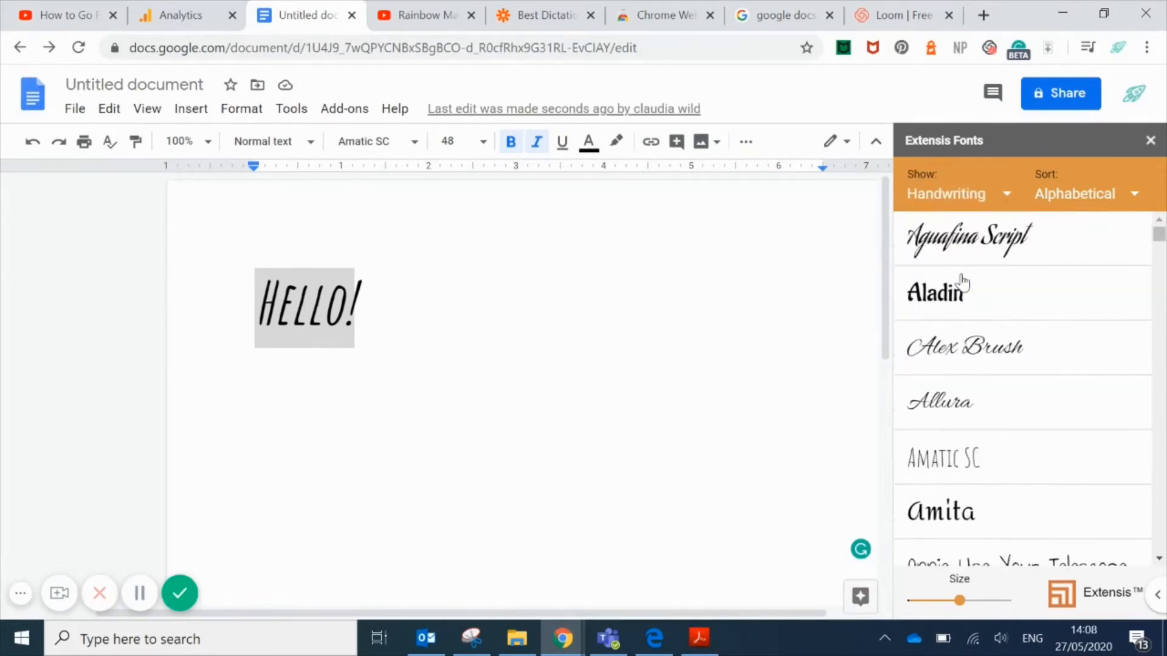
scroll(1057, 399, "down", 3)
scroll(1057, 399, "up", 3)
left_click(1076, 193)
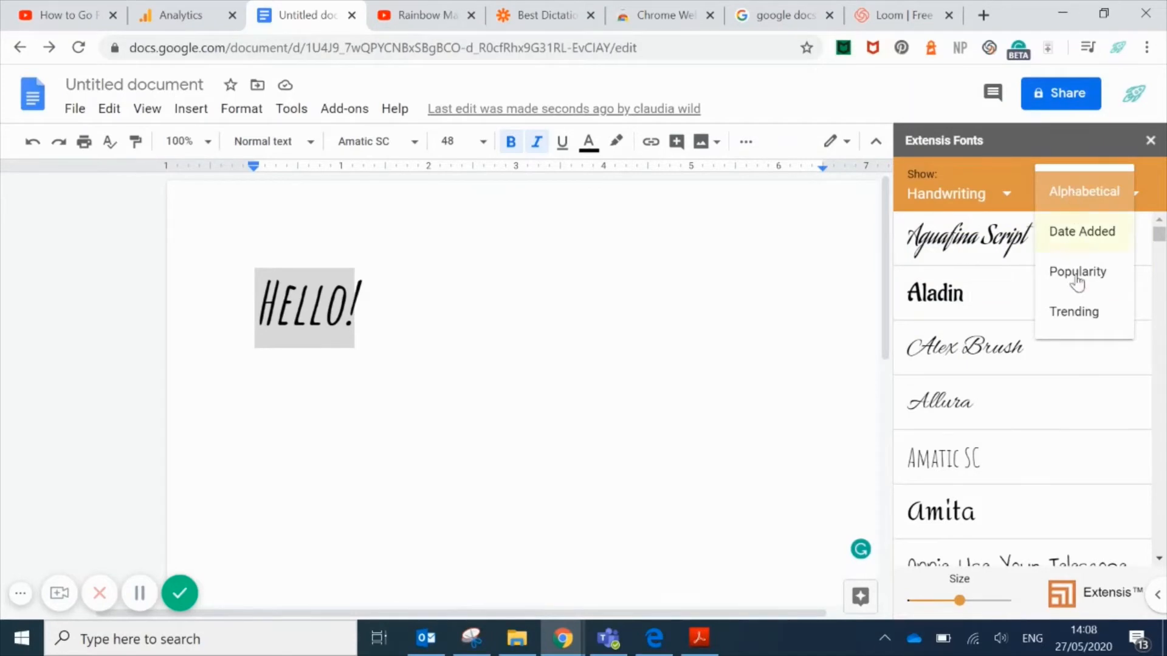
left_click(1075, 312)
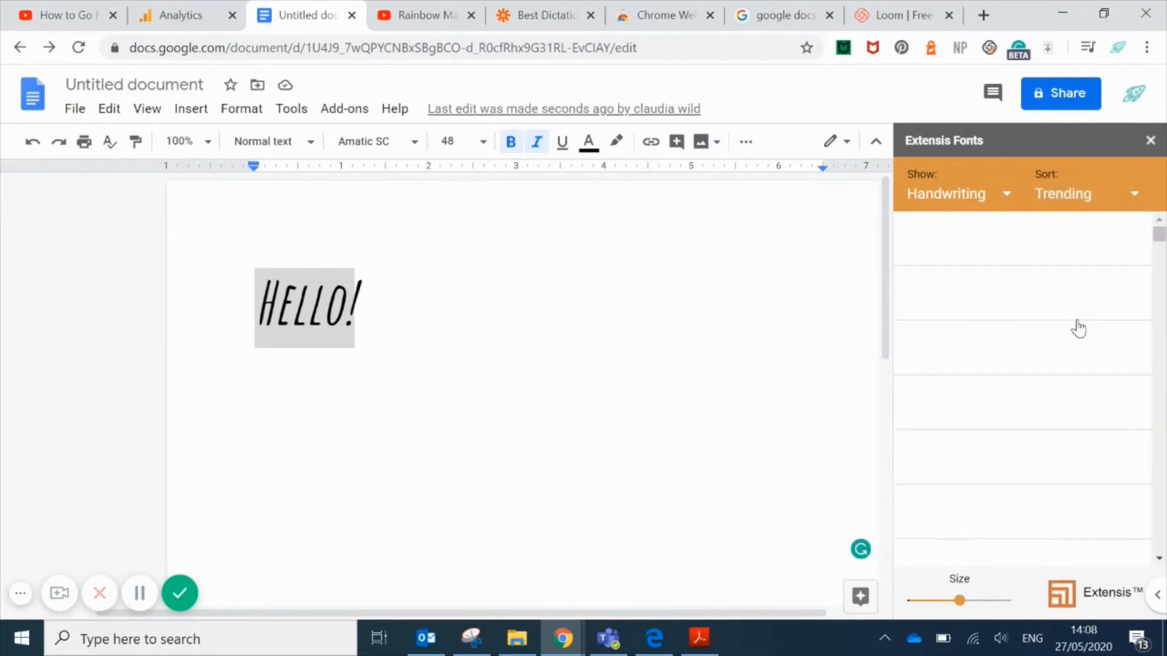
scroll(1078, 327, "down", 2)
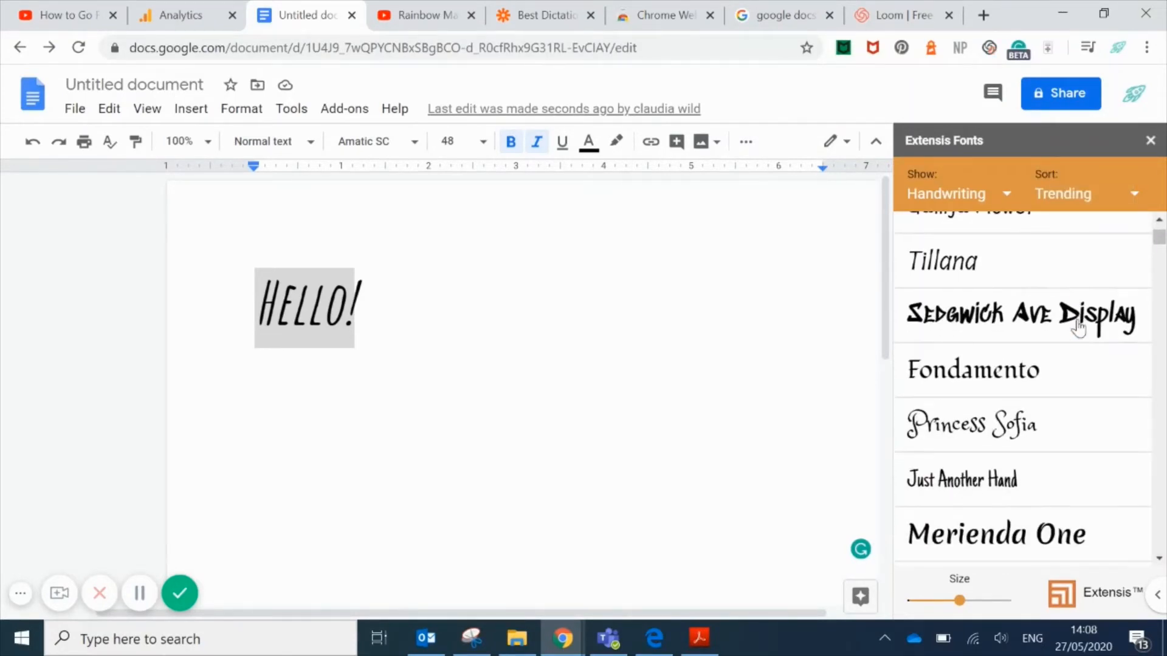
scroll(1078, 327, "down", 4)
scroll(1079, 328, "down", 1)
scroll(1079, 328, "down", 1)
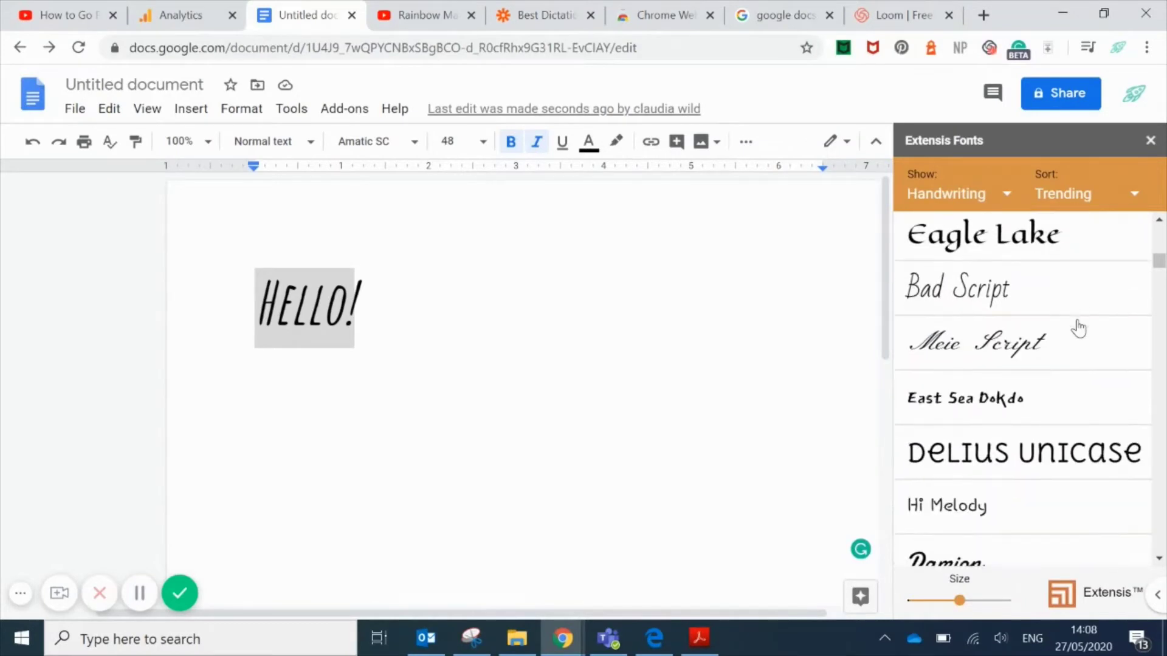
Apply Bad Script to Hello! and close the fonts sidebar.
left_click(1019, 296)
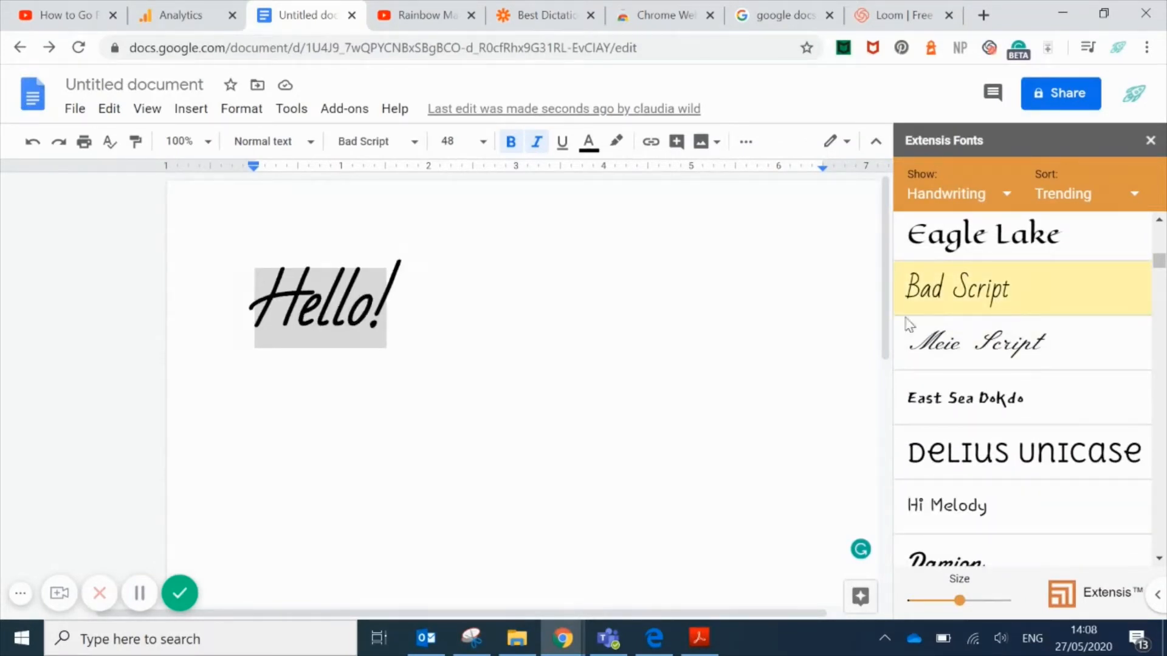
left_click(493, 303)
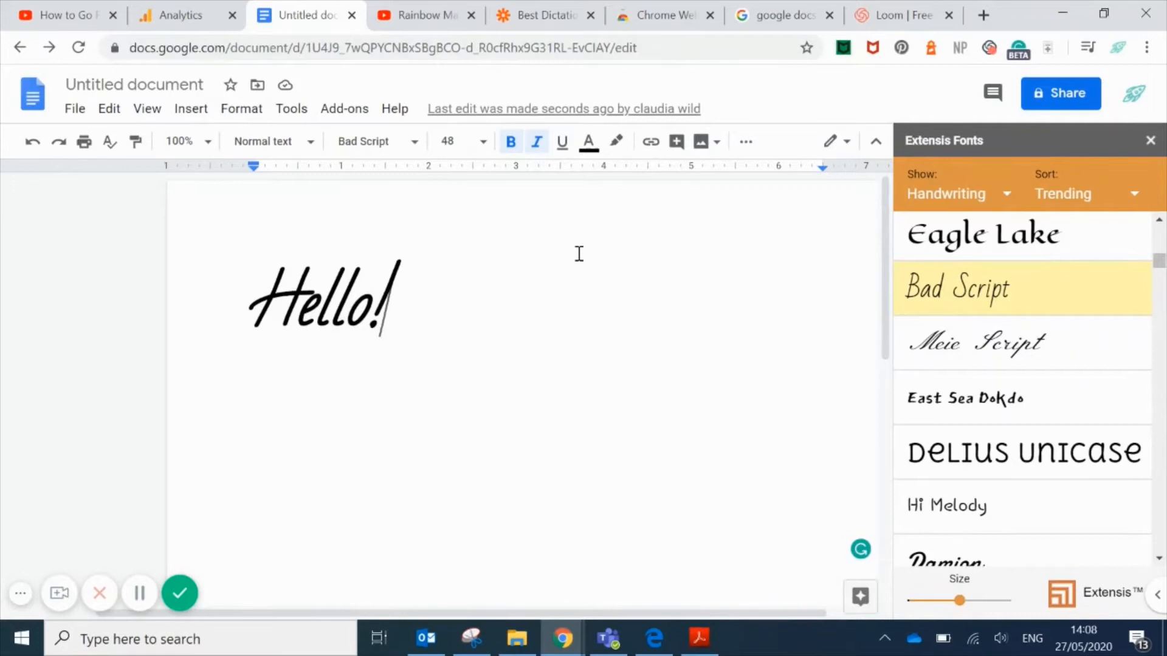
left_click(1151, 142)
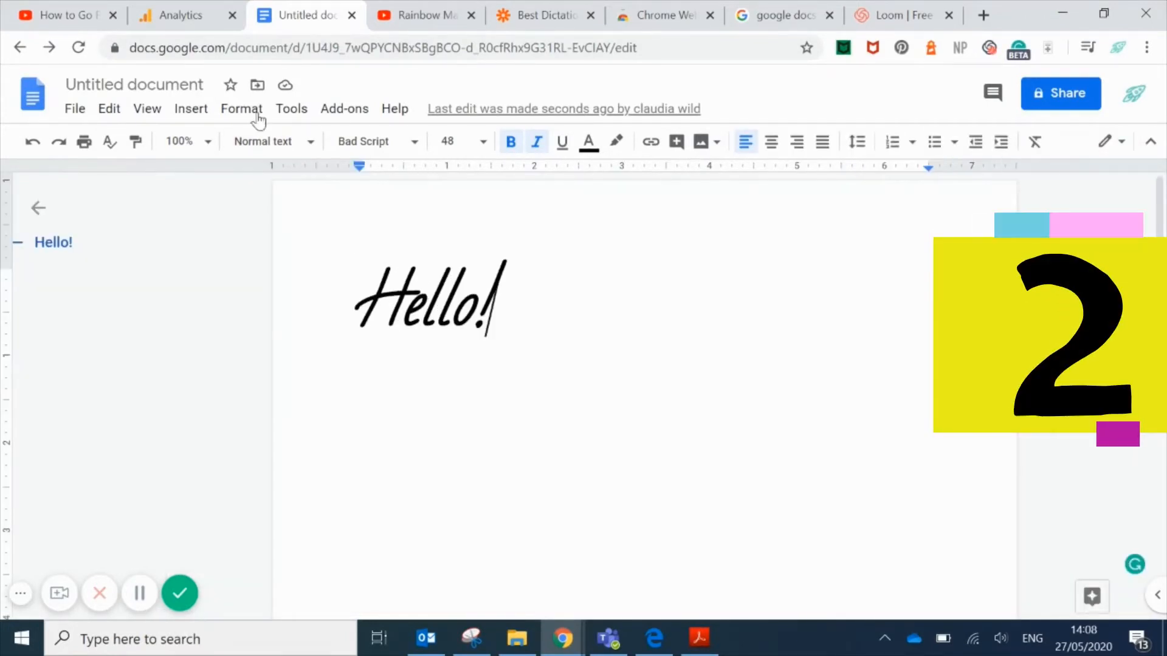
Search the add-ons marketplace for 'fun' and open the Fun Text listing.
left_click(344, 109)
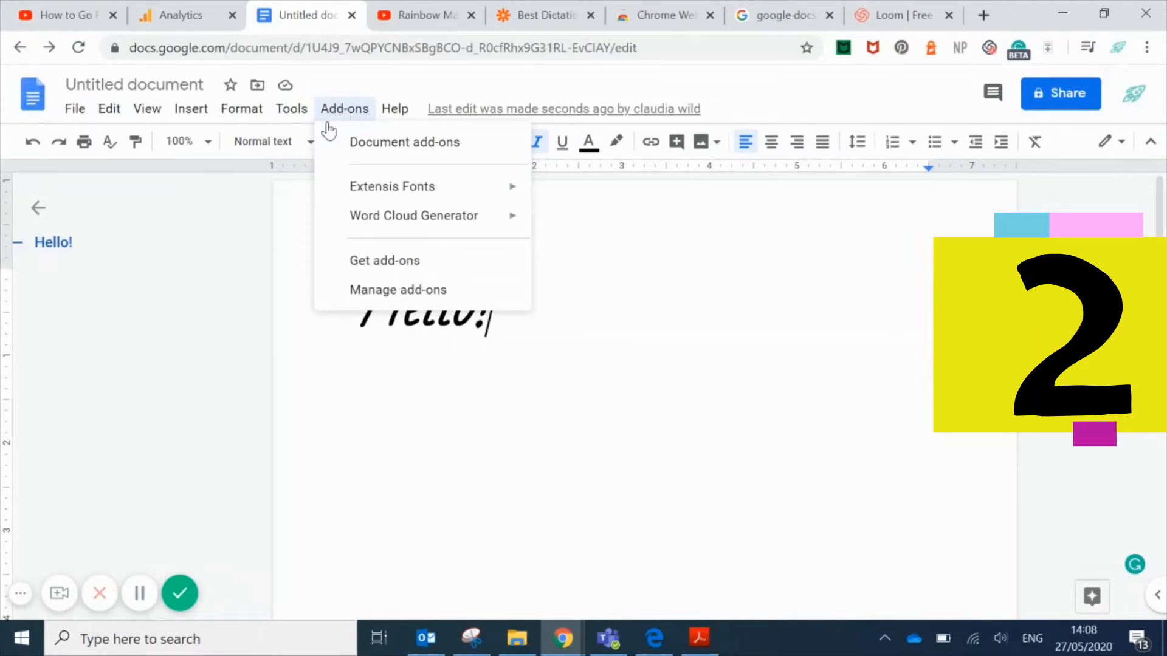
left_click(442, 264)
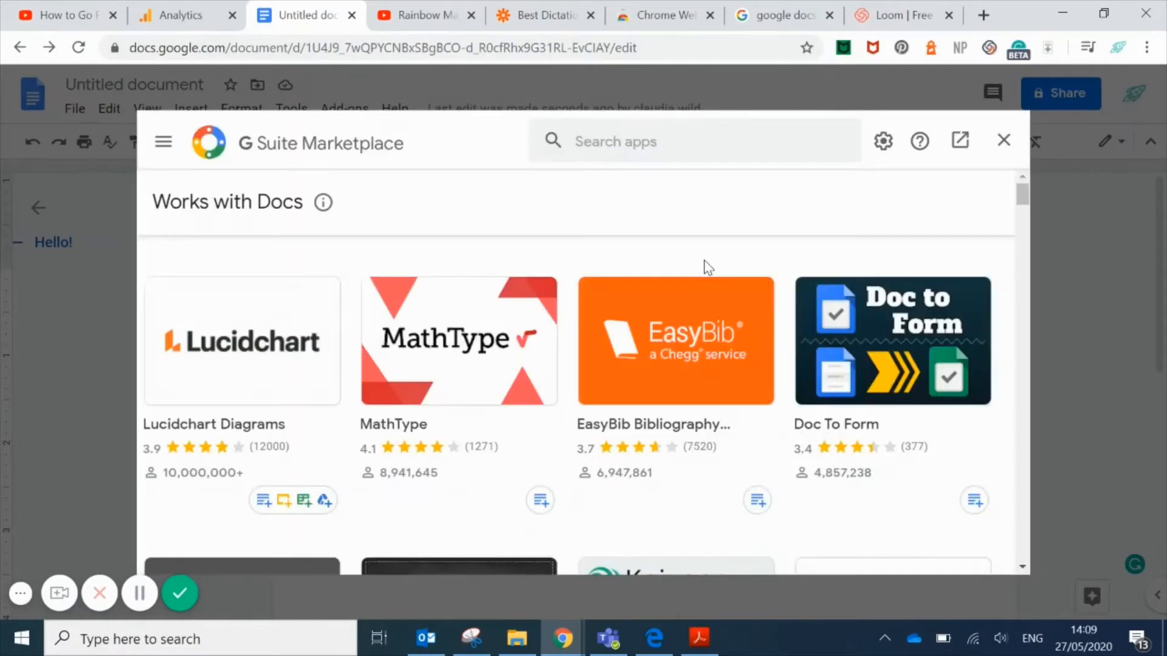
left_click(648, 141)
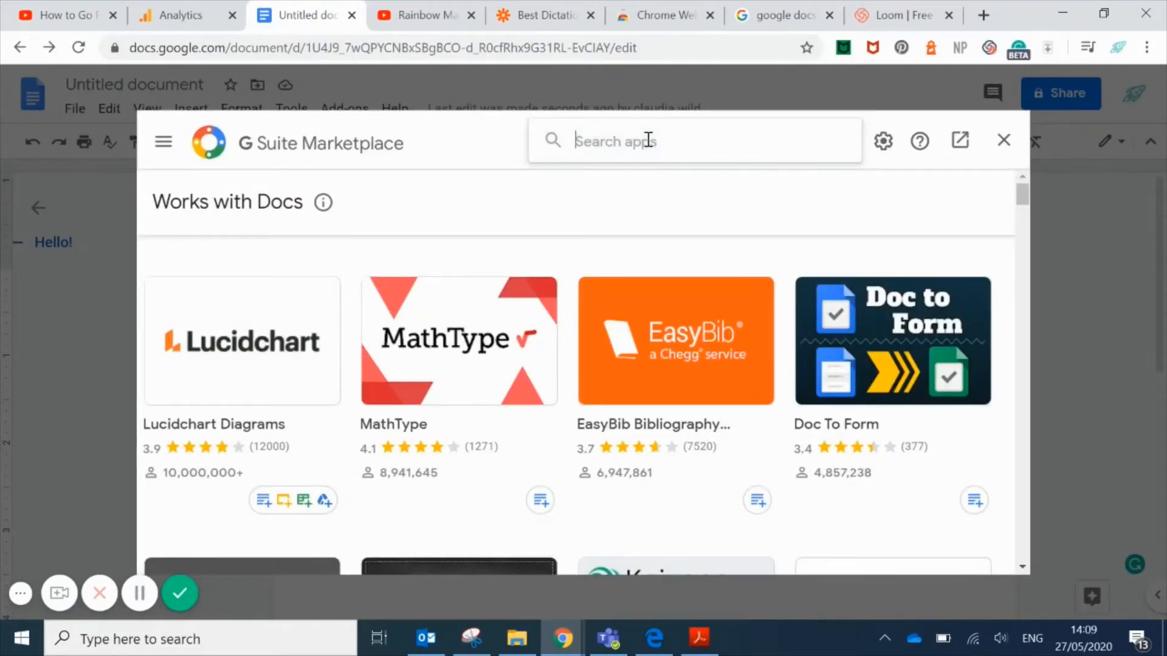
type("fun")
key("Return")
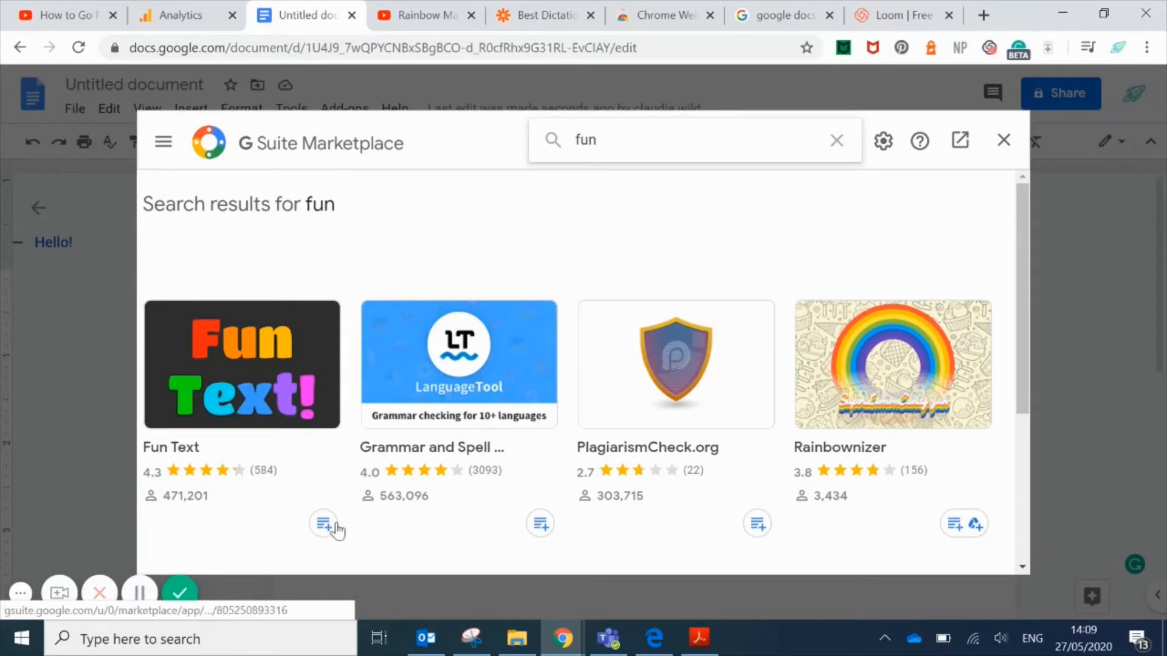
mouse_move(324, 524)
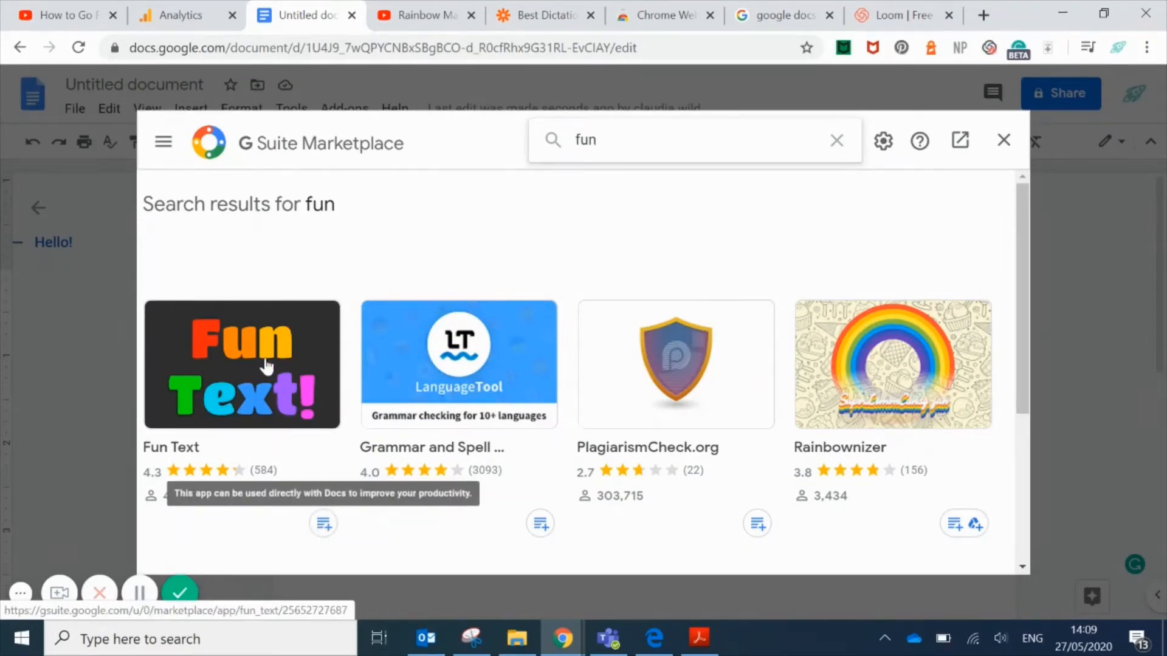
left_click(264, 364)
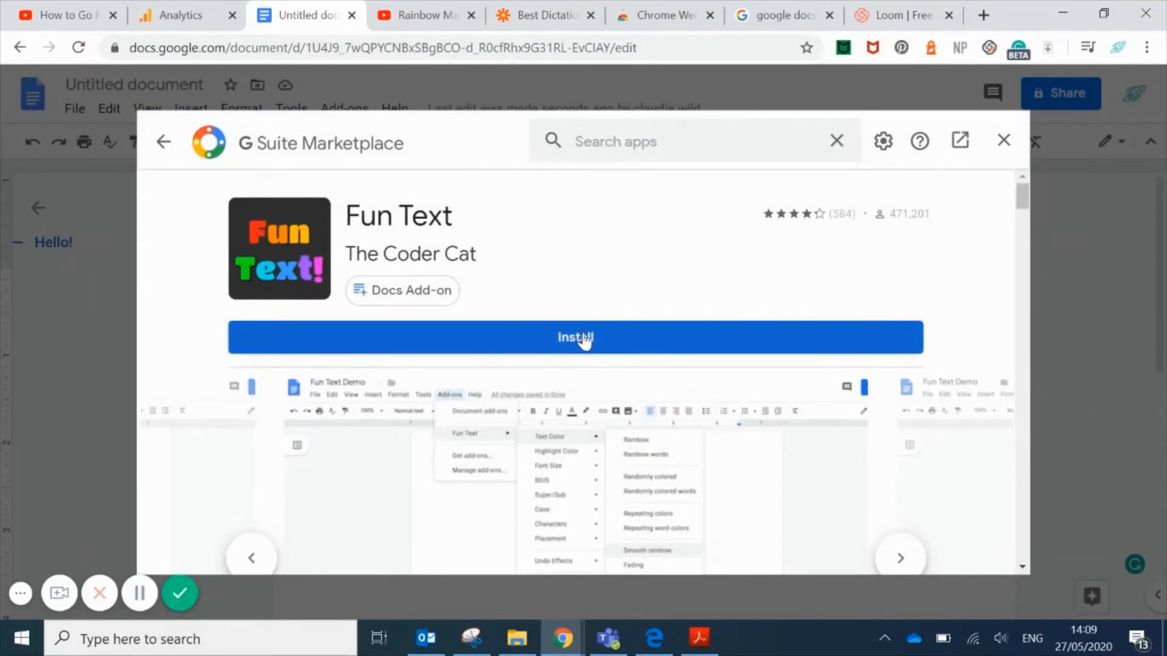
Install Fun Text, choosing the account and granting it document access.
left_click(583, 337)
left_click(696, 448)
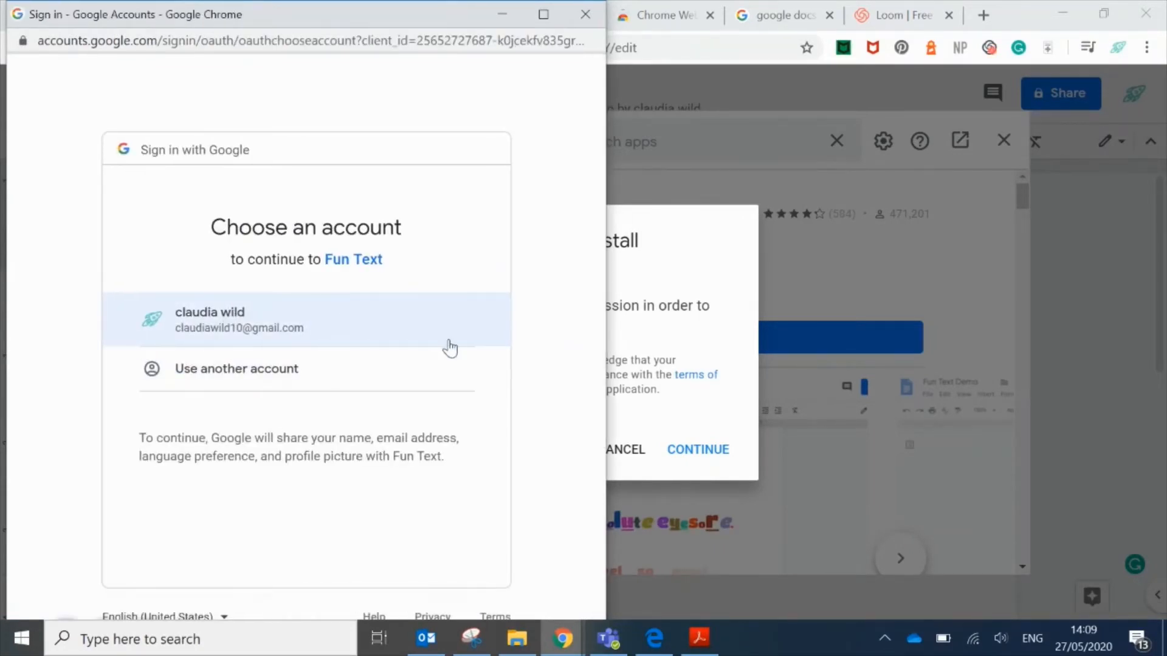
left_click(207, 316)
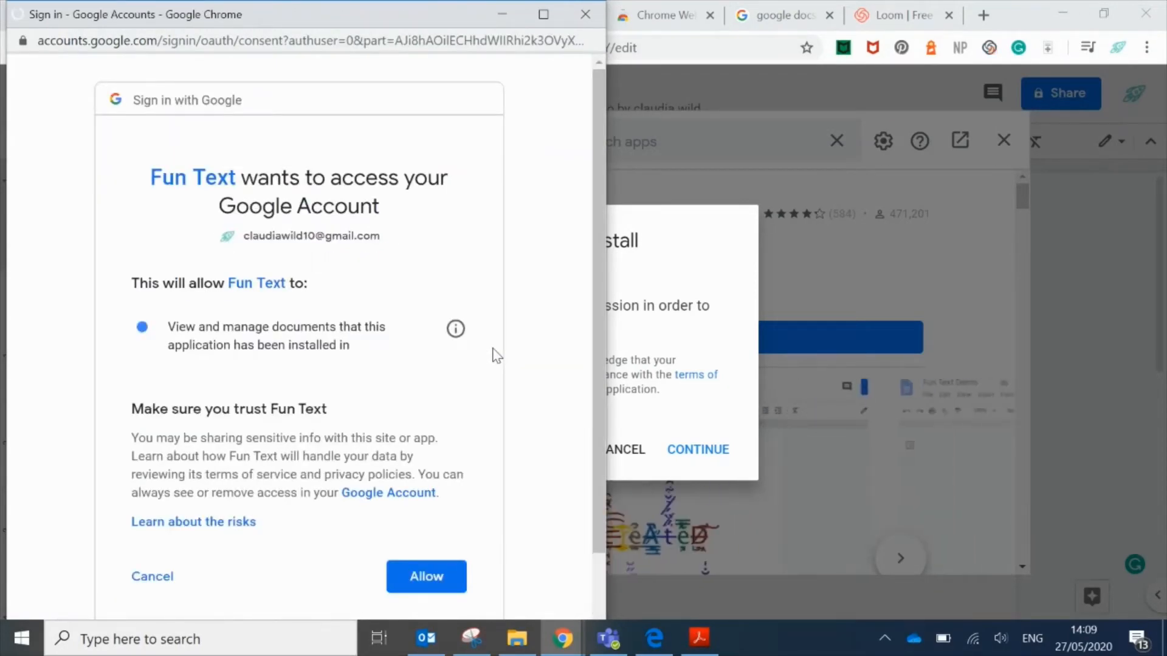
left_click(436, 573)
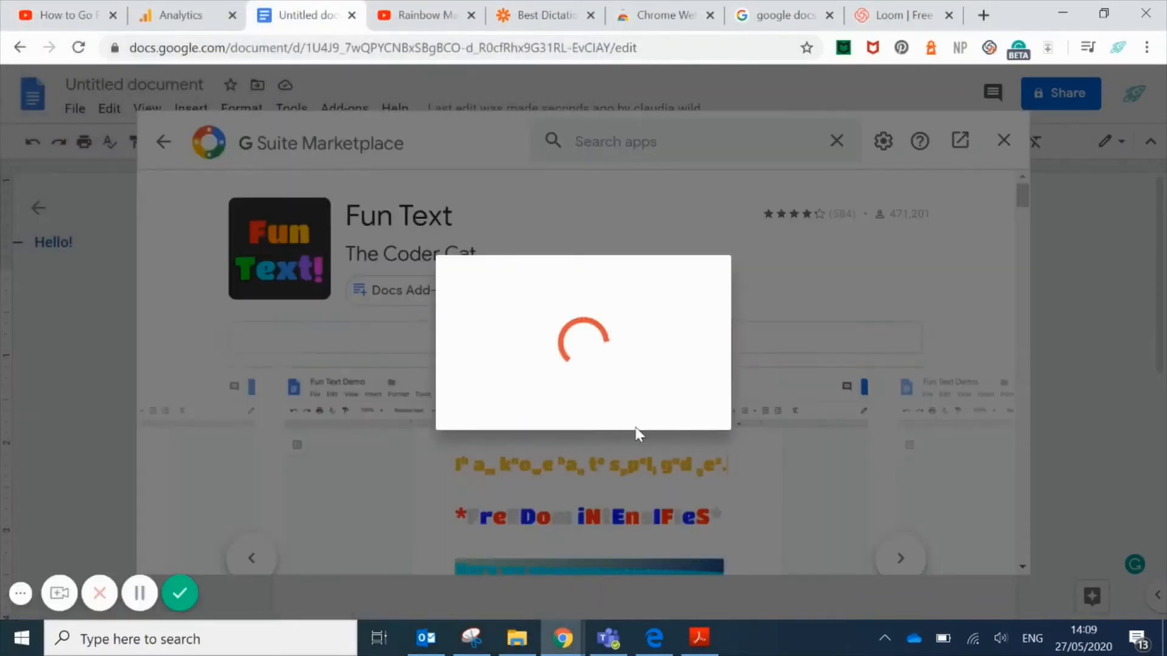
left_click(712, 499)
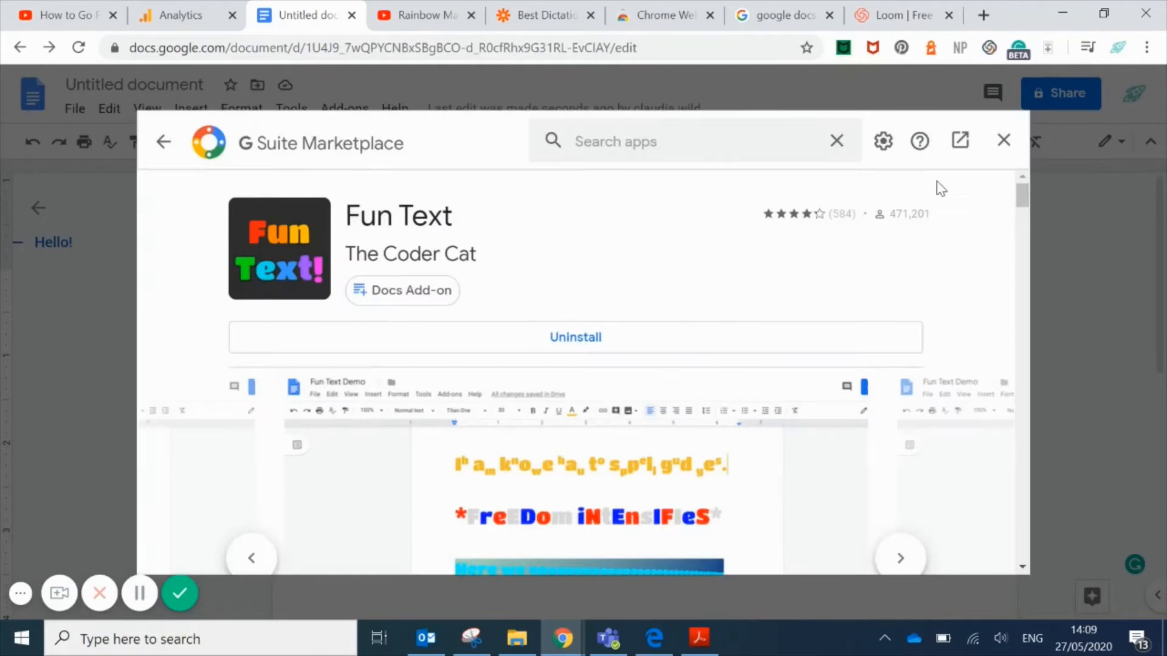
Close the Marketplace, extend the greeting to 'Hello! My name is Claudia. Welcome to my document :)' and select it all.
left_click(1005, 142)
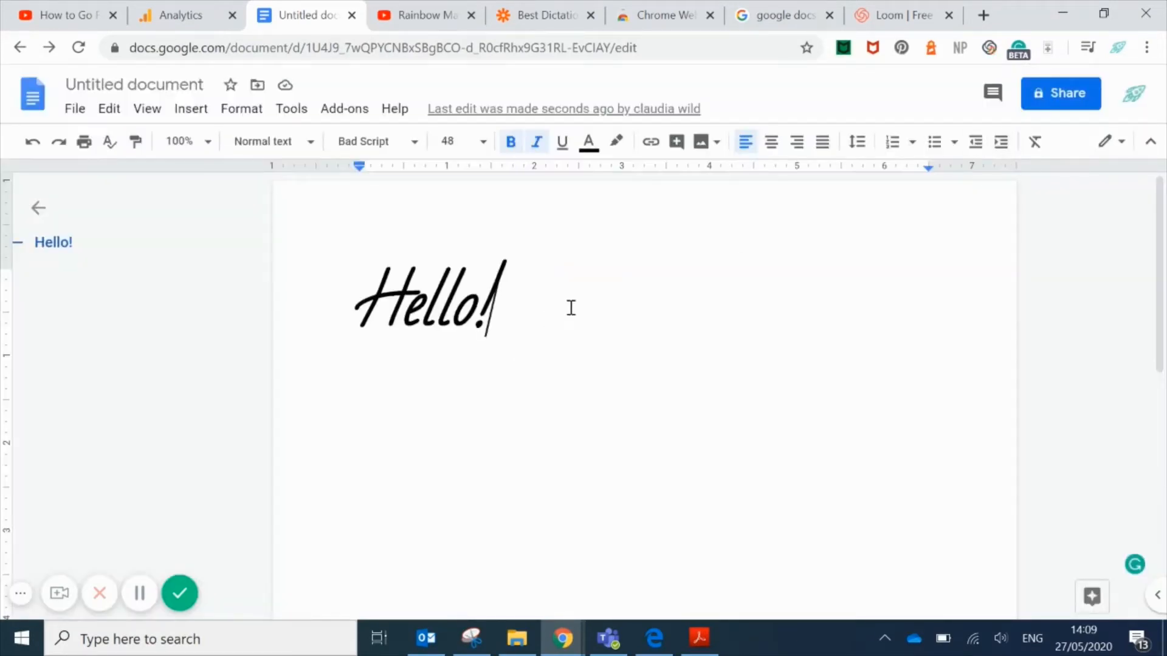
type(" My name is")
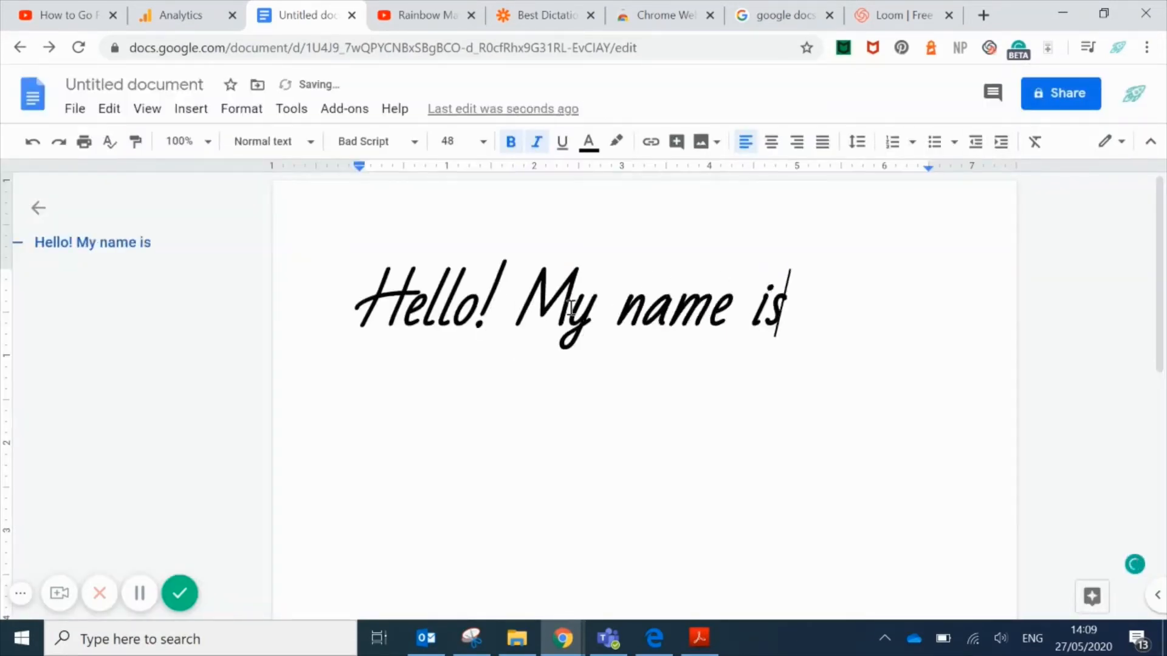
type(" Claudia. We")
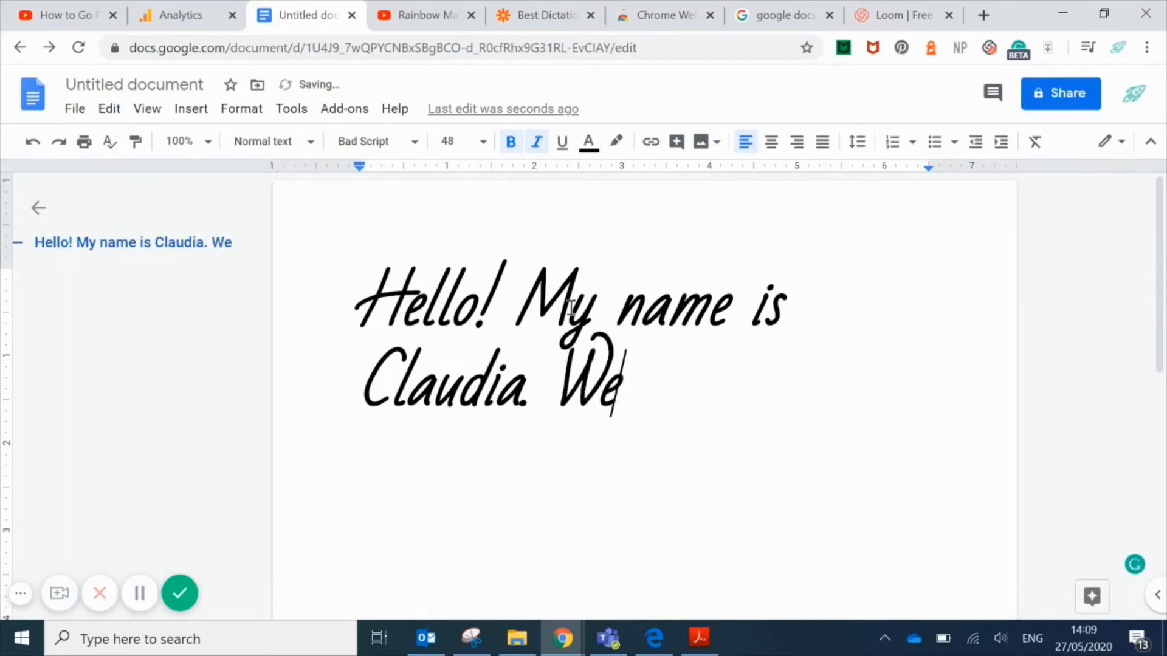
type("lcome to my ")
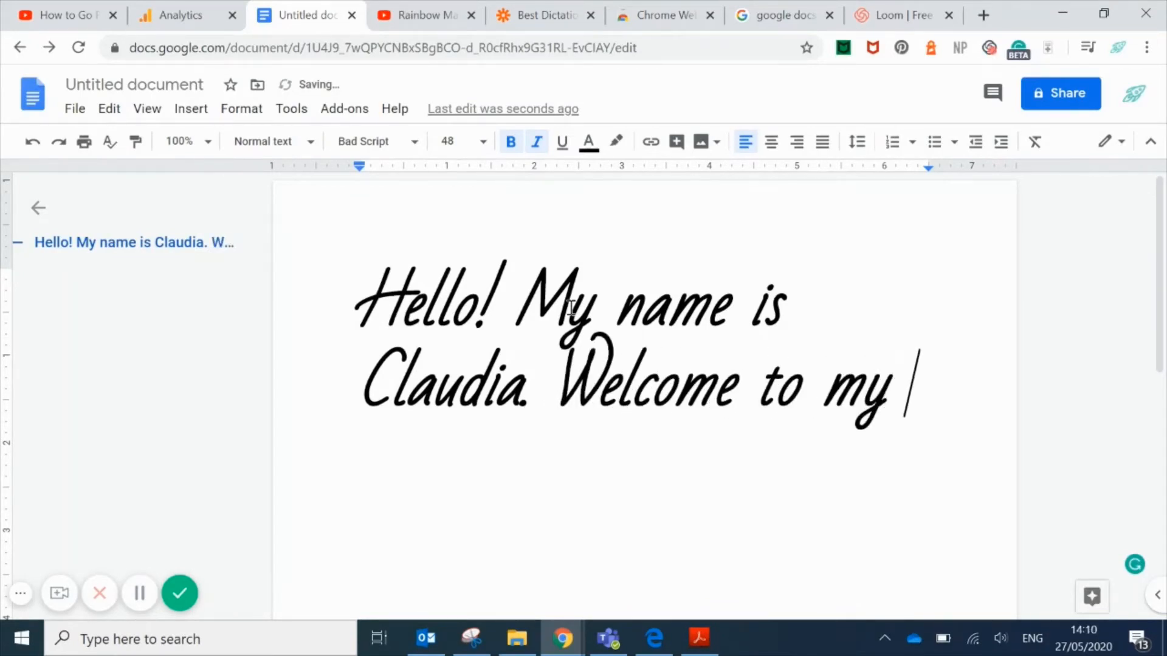
type("document")
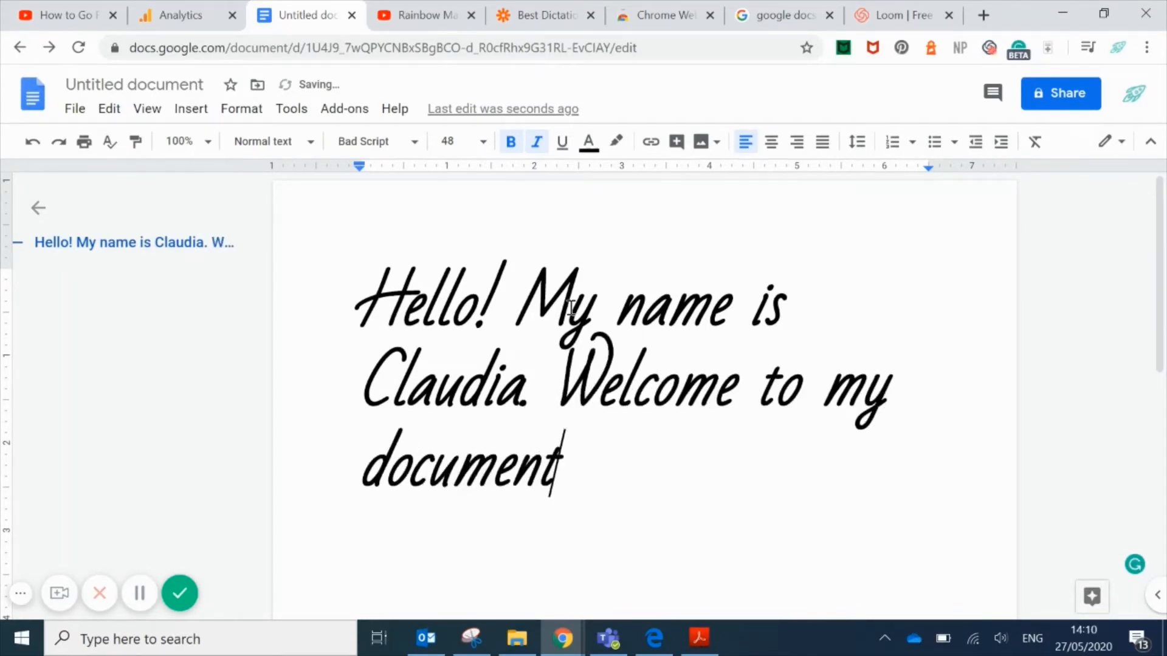
type(" :)")
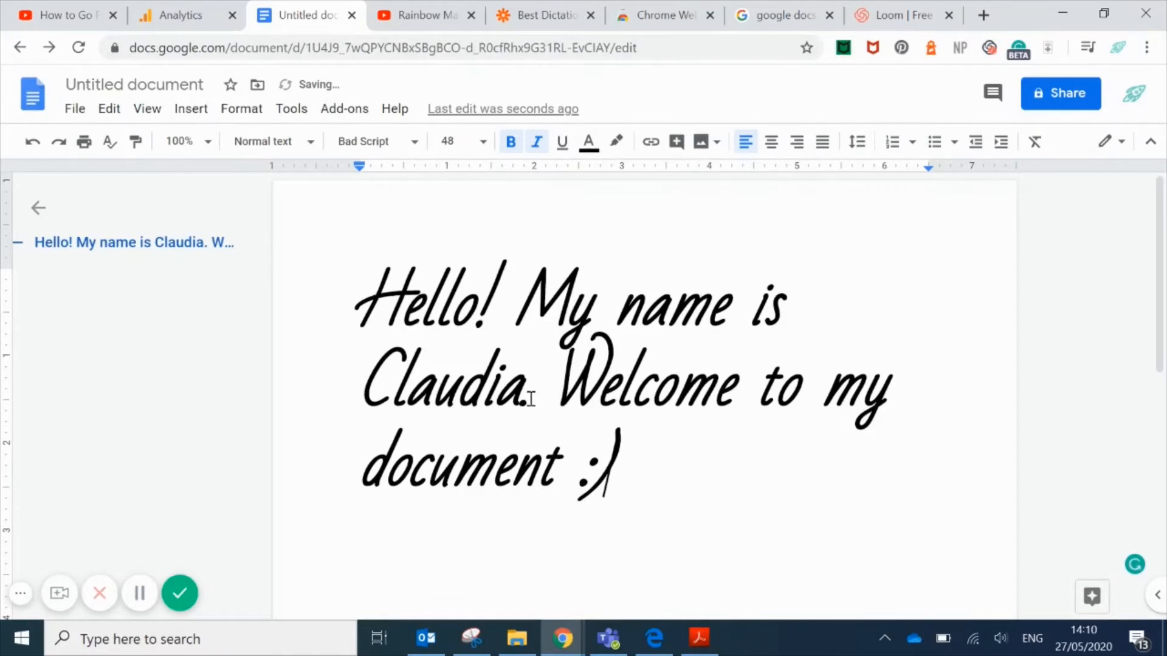
key("ctrl+a")
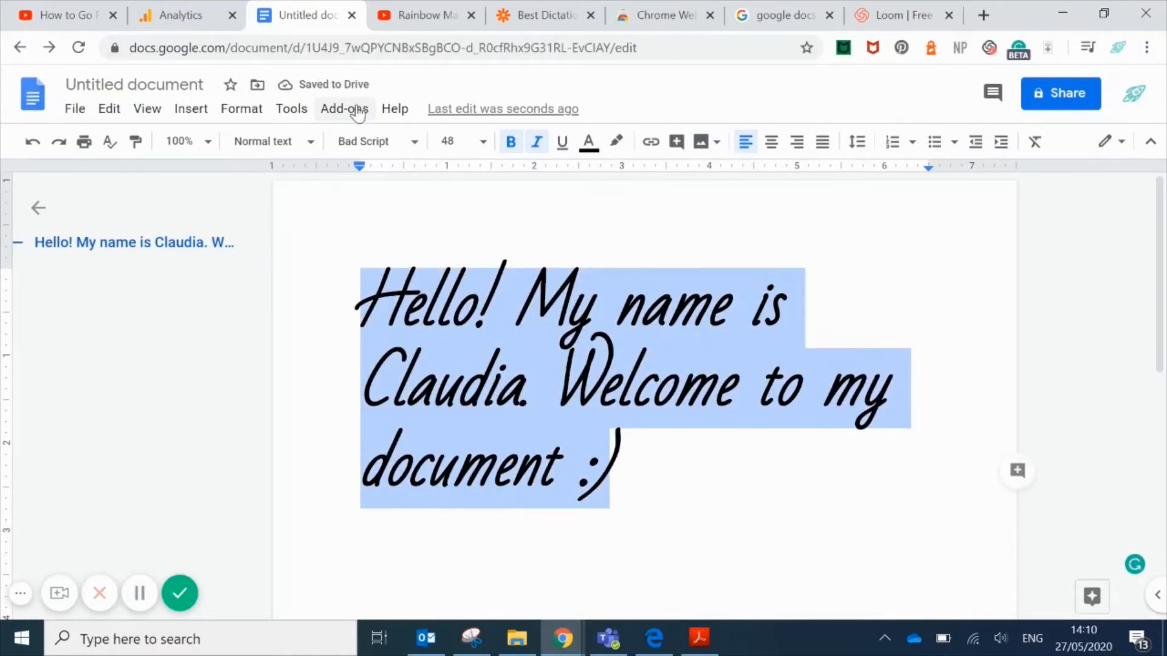
Recolour the greeting's letters in rainbow colours with Fun Text, then reselect the whole greeting.
left_click(345, 109)
mouse_move(374, 215)
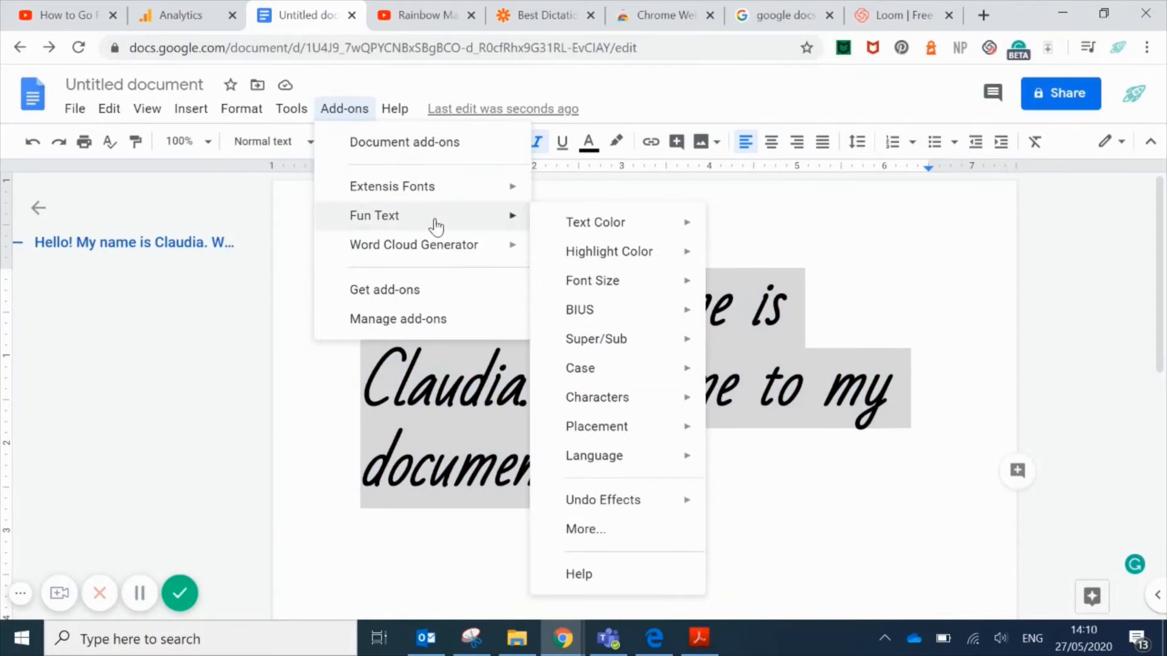
mouse_move(596, 222)
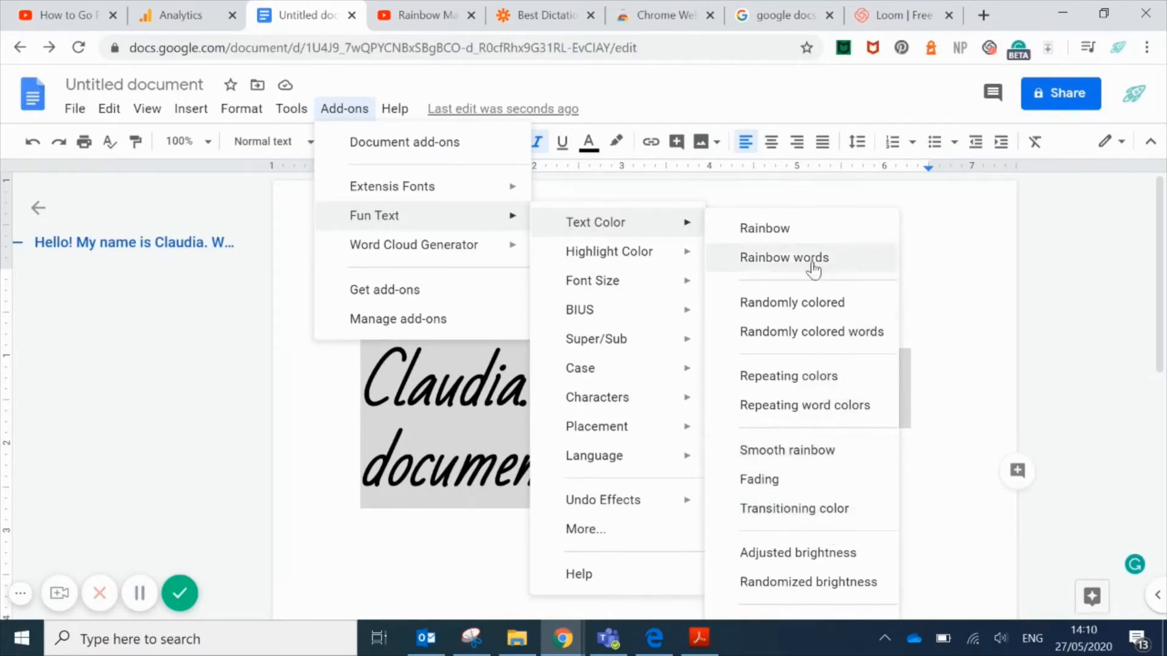
left_click(763, 228)
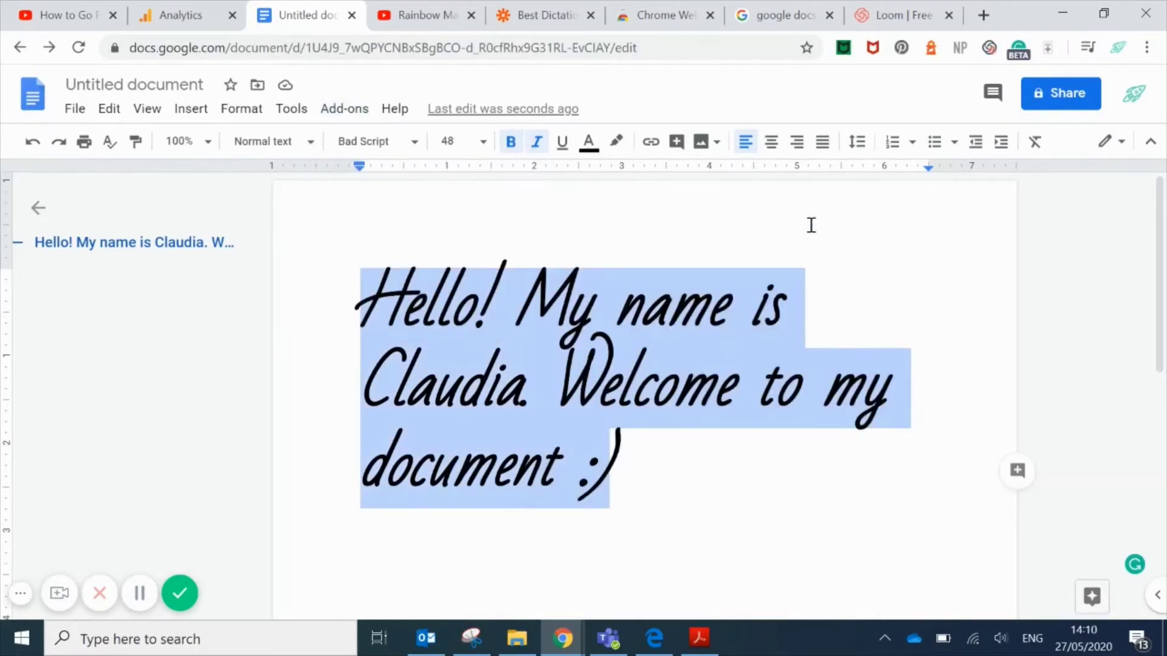
right_click(780, 446)
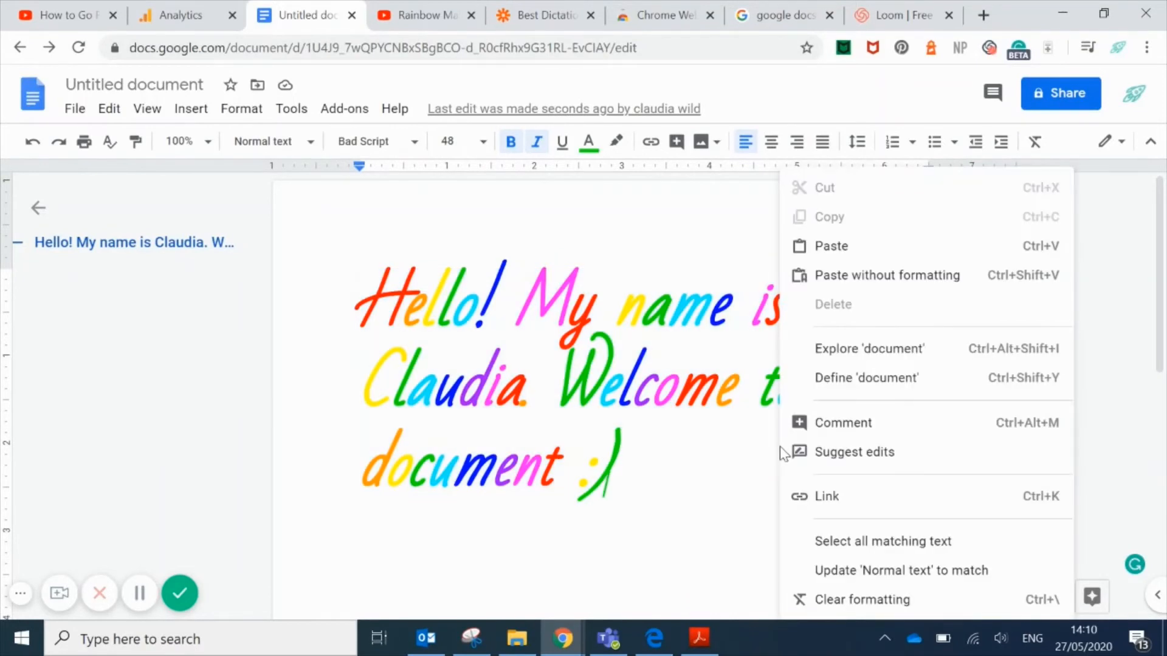
left_click(475, 387)
left_click_drag(360, 283, 656, 479)
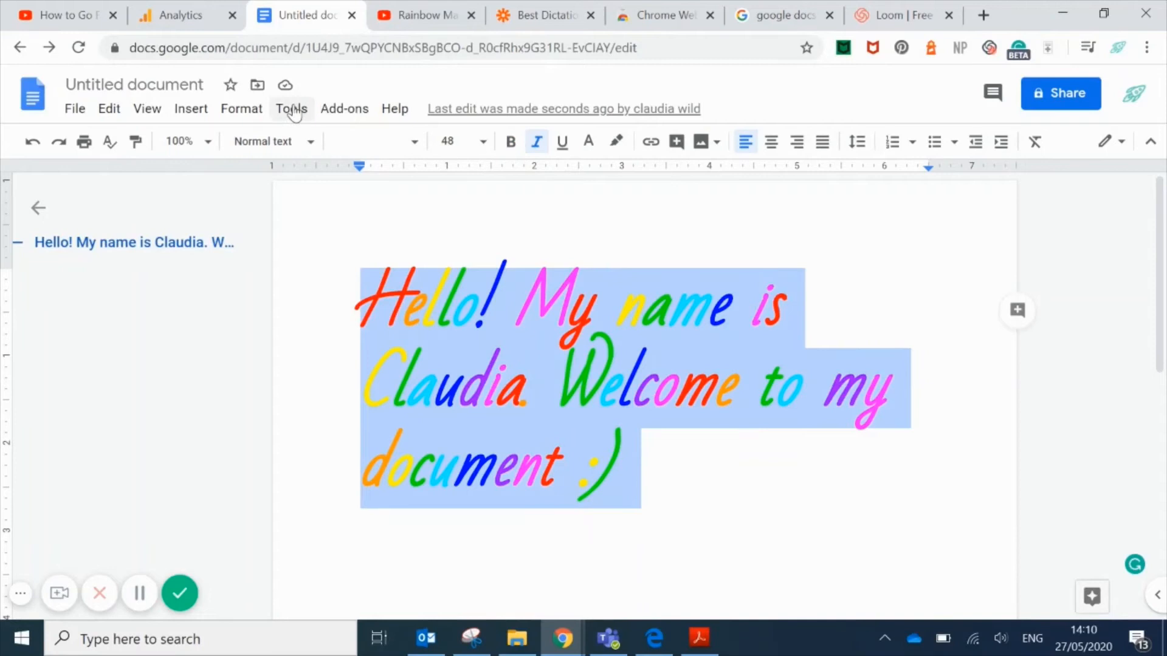
left_click(345, 108)
mouse_move(421, 215)
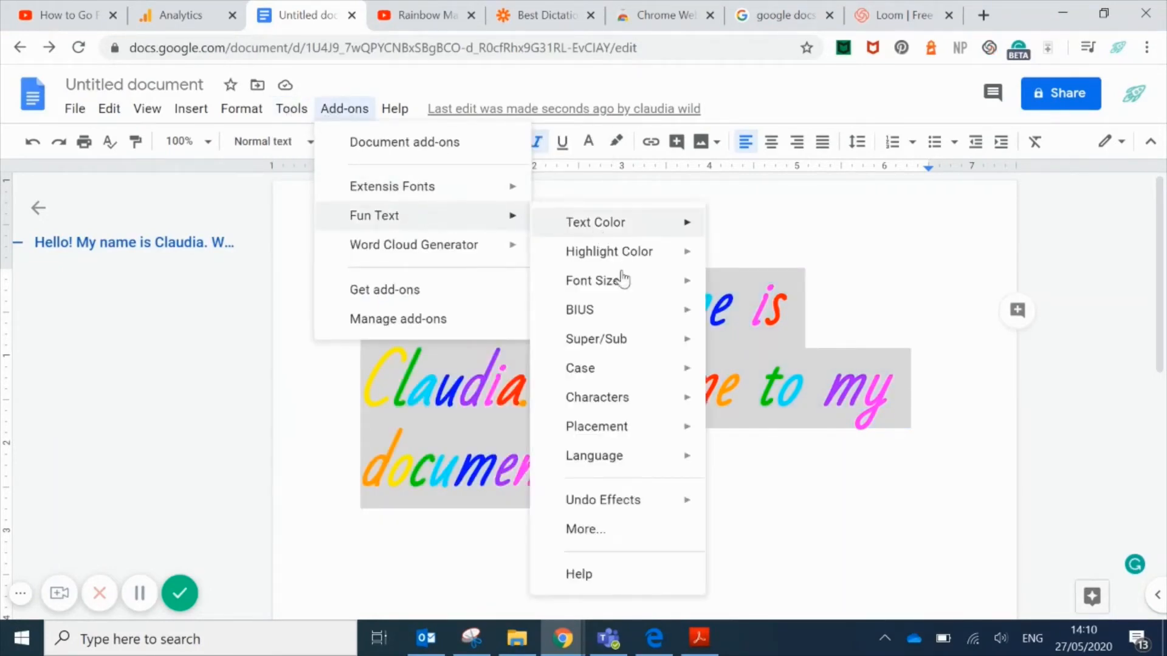
mouse_move(593, 281)
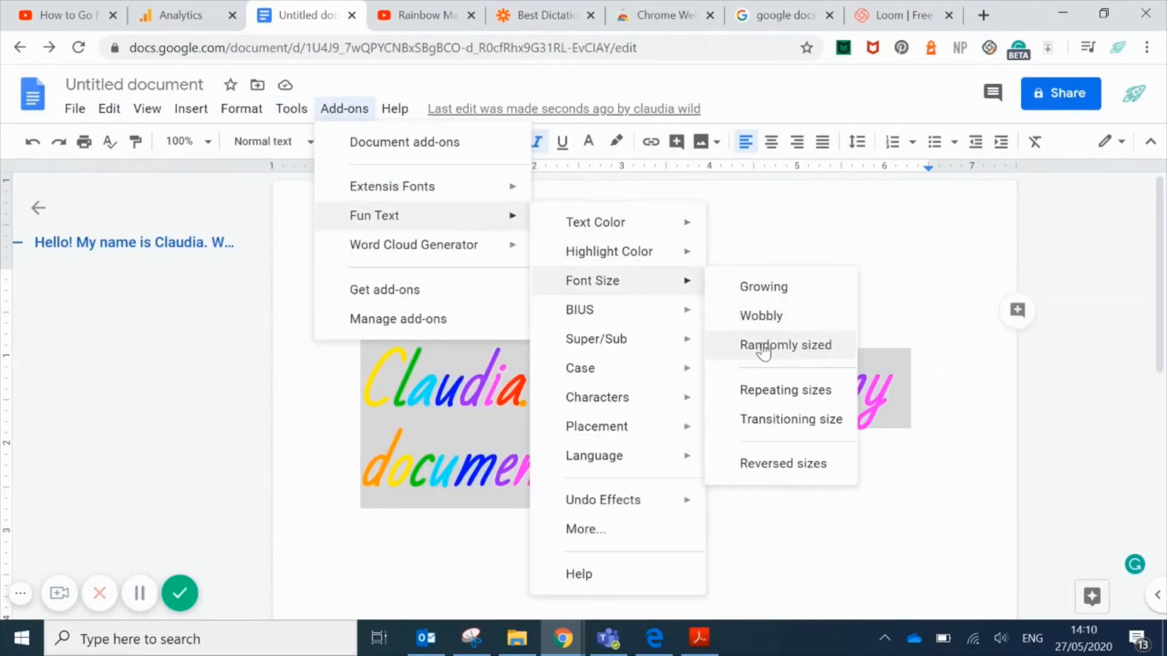
Give the greeting randomly sized letters and randomly coloured highlights with Fun Text.
left_click(785, 344)
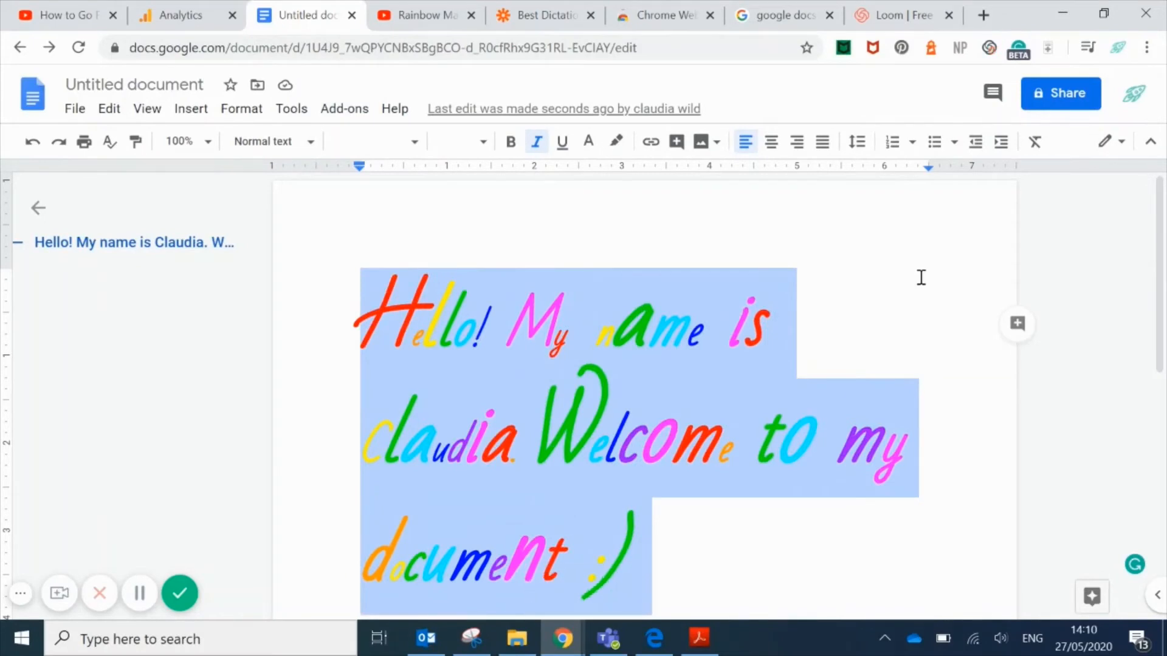
scroll(652, 247, "down", 1)
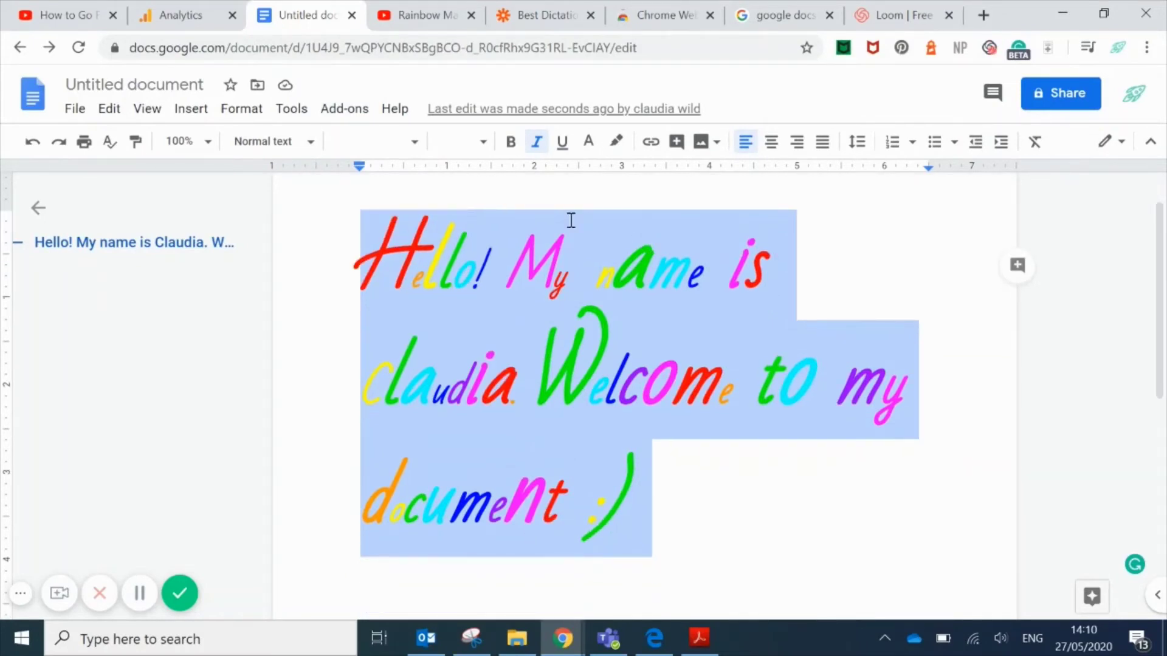
left_click(343, 109)
mouse_move(422, 215)
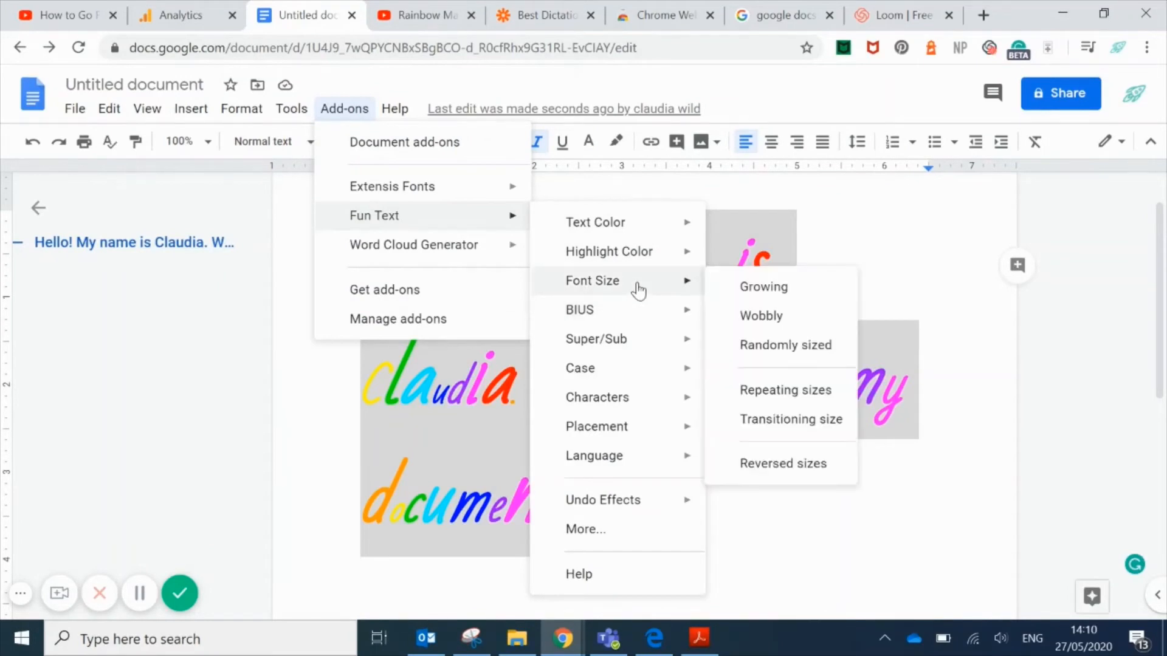
mouse_move(609, 252)
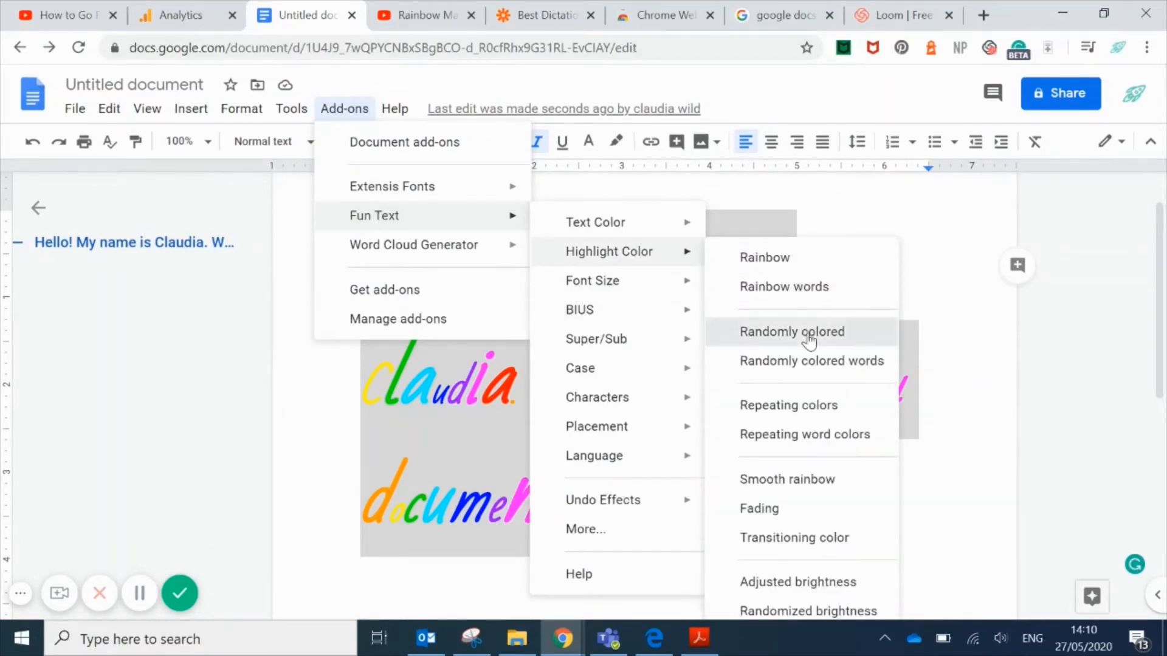
left_click(807, 333)
Dismiss the context menu and reselect the entire greeting for another effect.
right_click(786, 487)
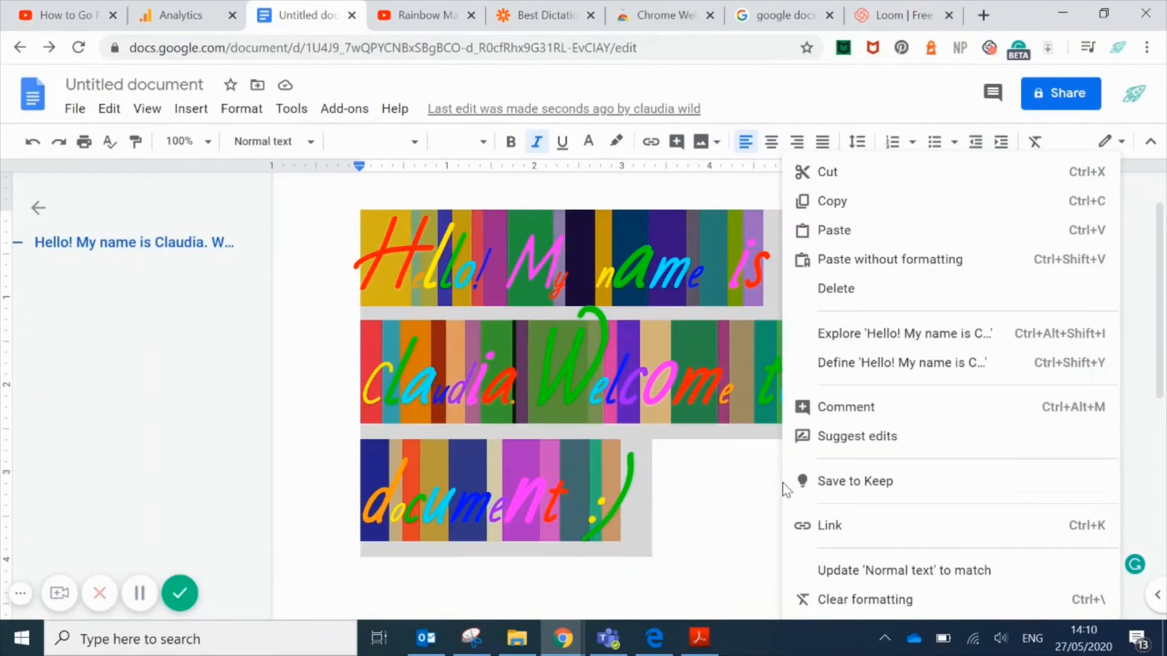
left_click(551, 407)
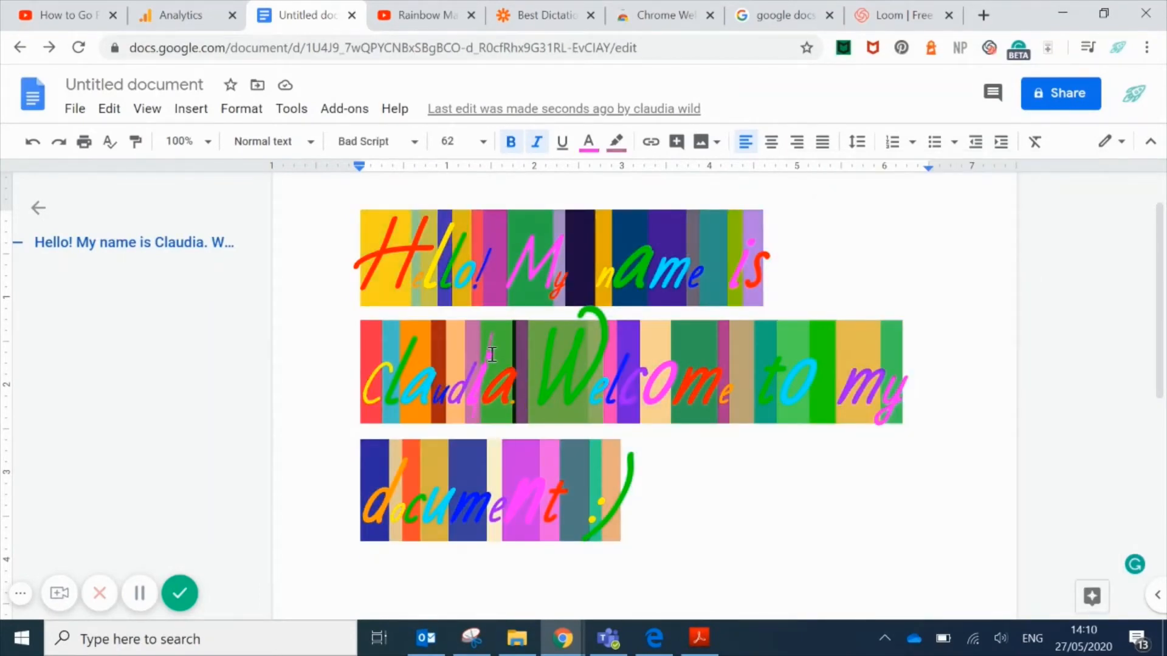
key("ctrl+a")
left_click(344, 108)
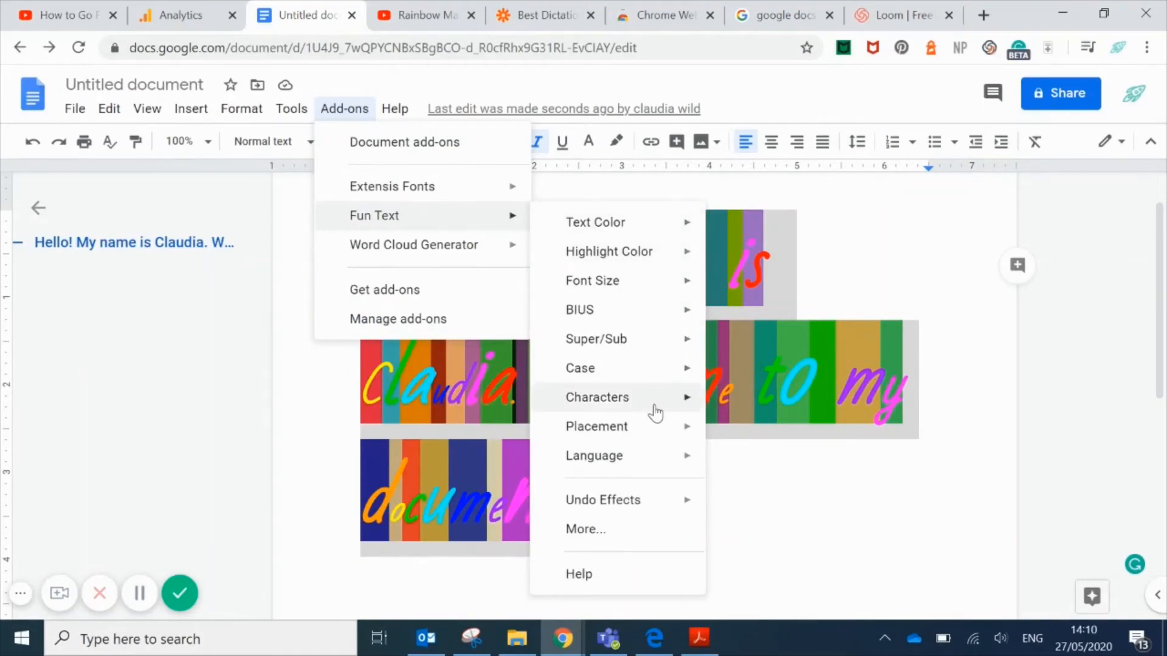
mouse_move(597, 398)
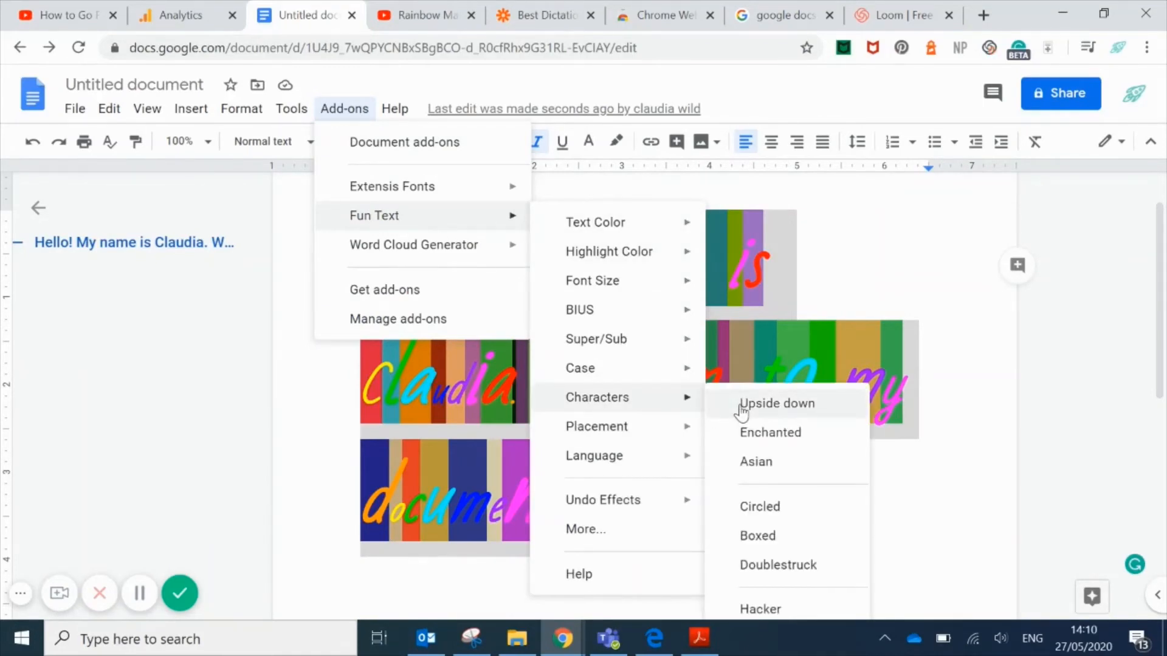
Flip the characters upside down, then undo that and the coloured block highlights.
left_click(777, 403)
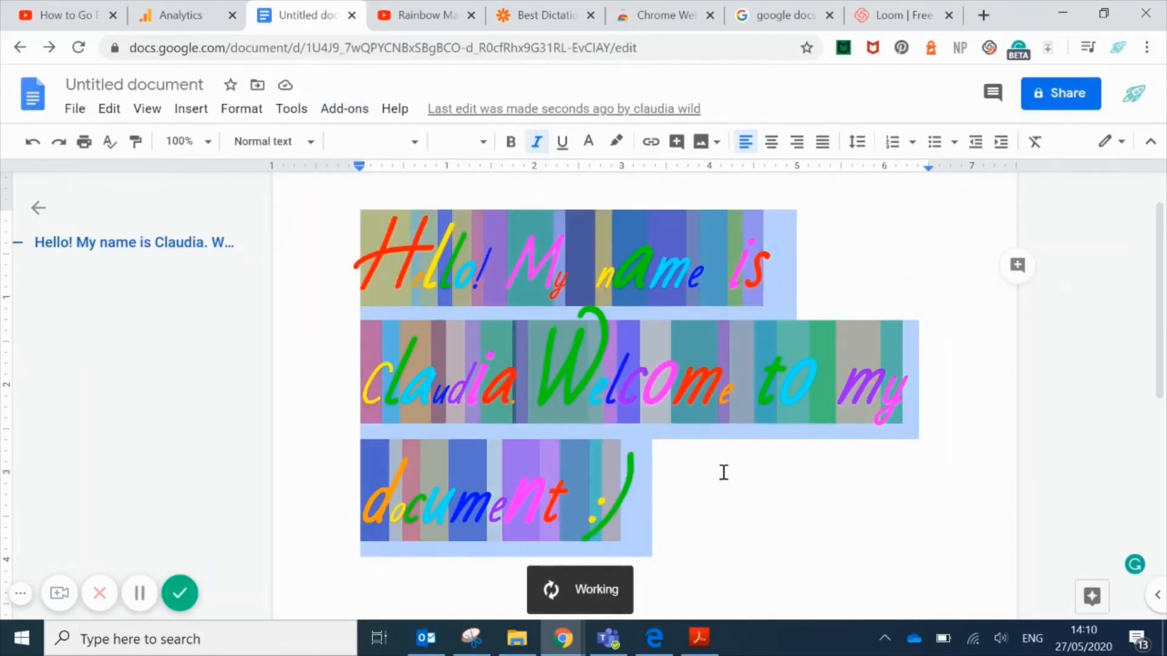
left_click(786, 467)
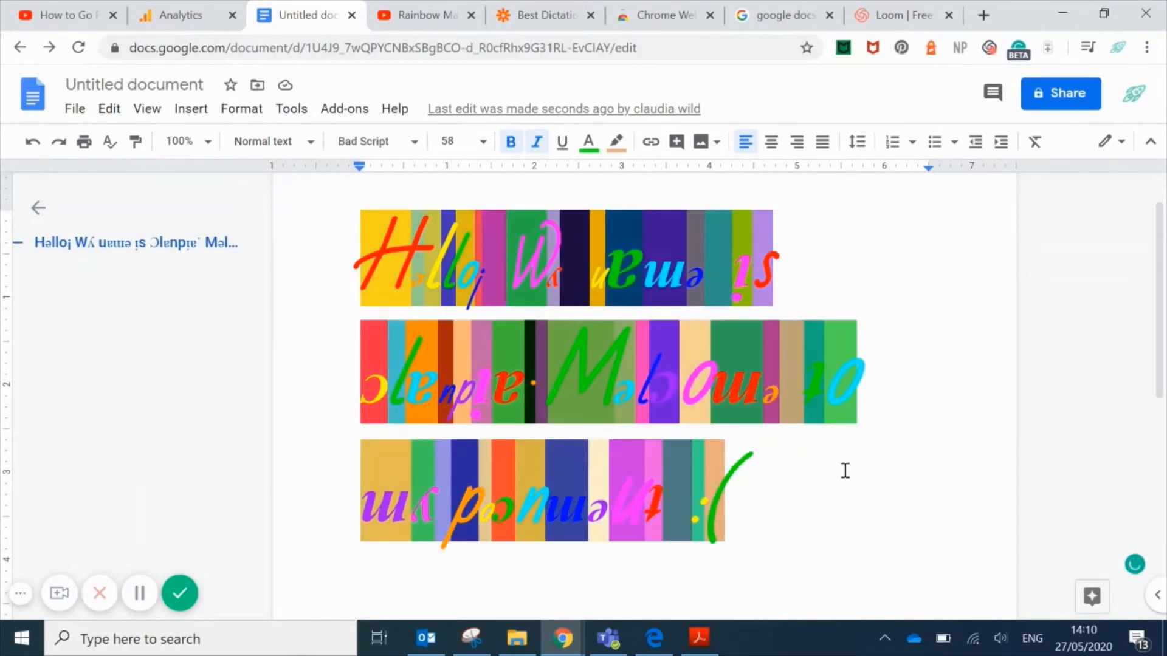
key("ctrl+a")
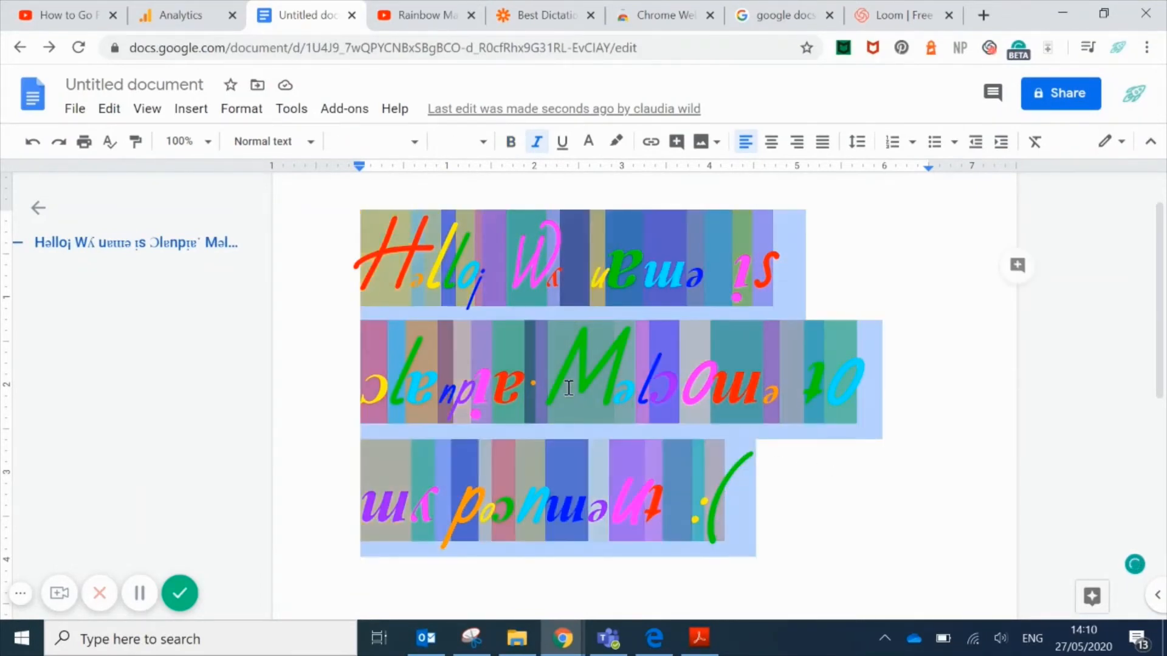
key("ctrl+z")
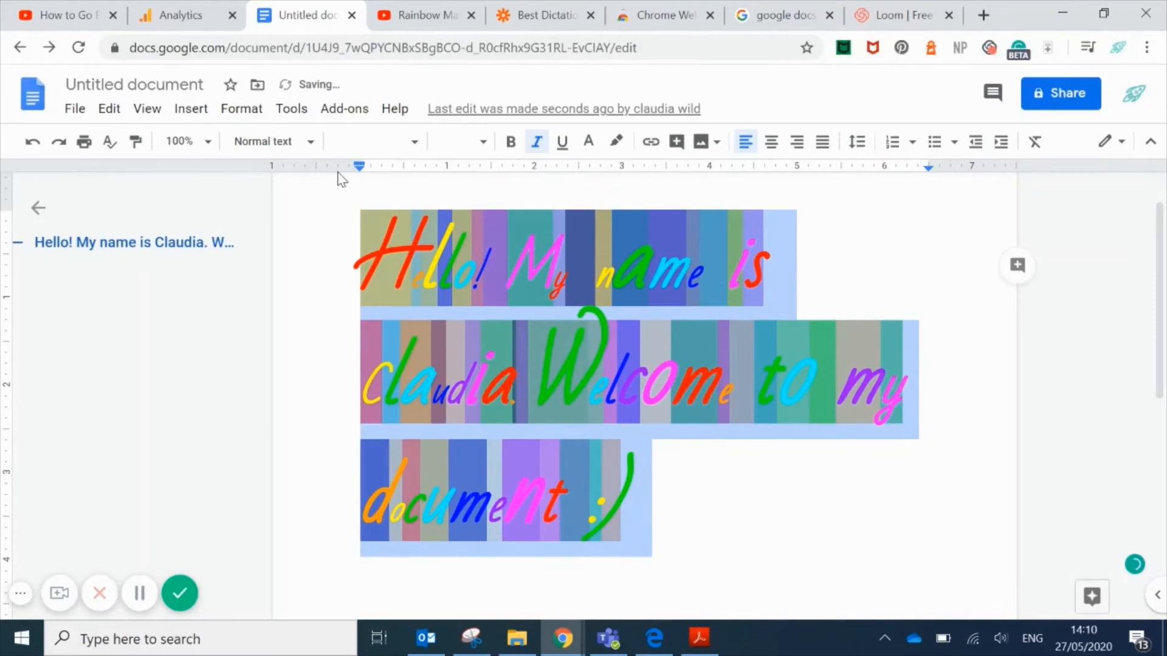
key("ctrl+z")
Make the greeting's letters bounce between superscript and subscript with Fun Text.
left_click(292, 108)
mouse_move(375, 216)
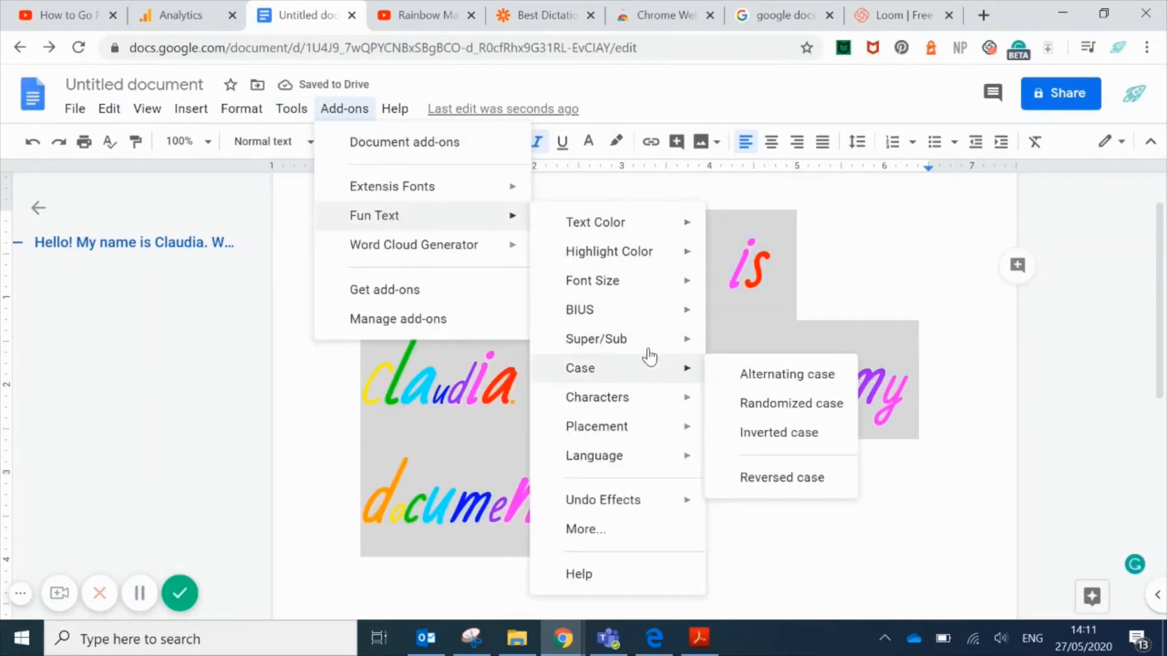
mouse_move(596, 338)
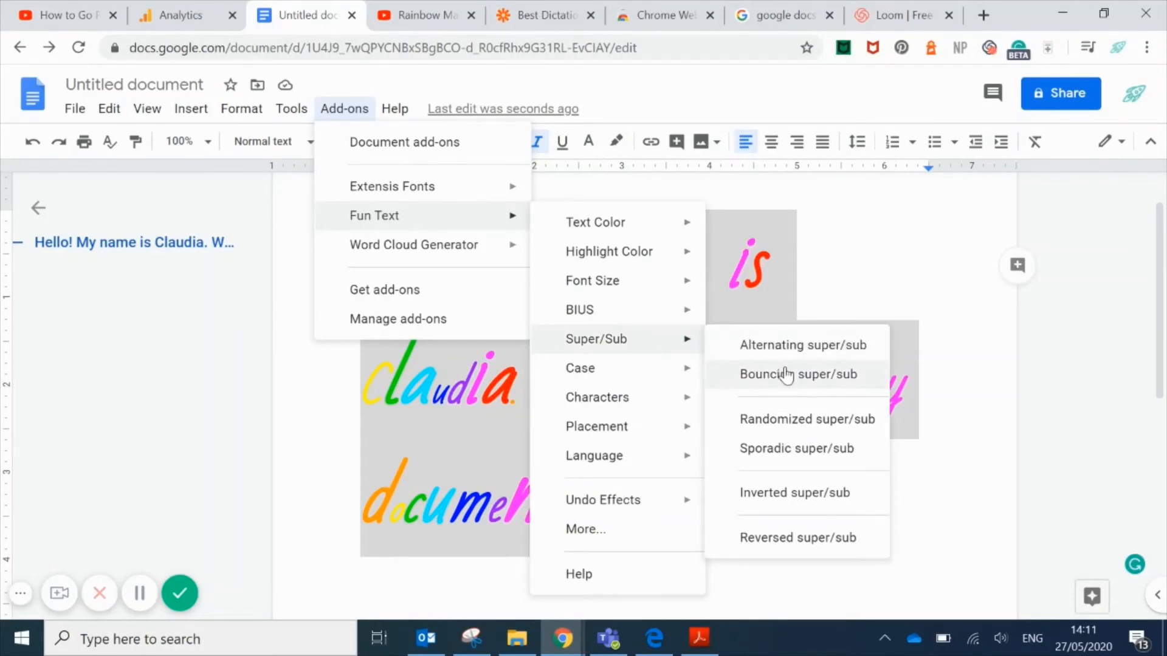
left_click(793, 448)
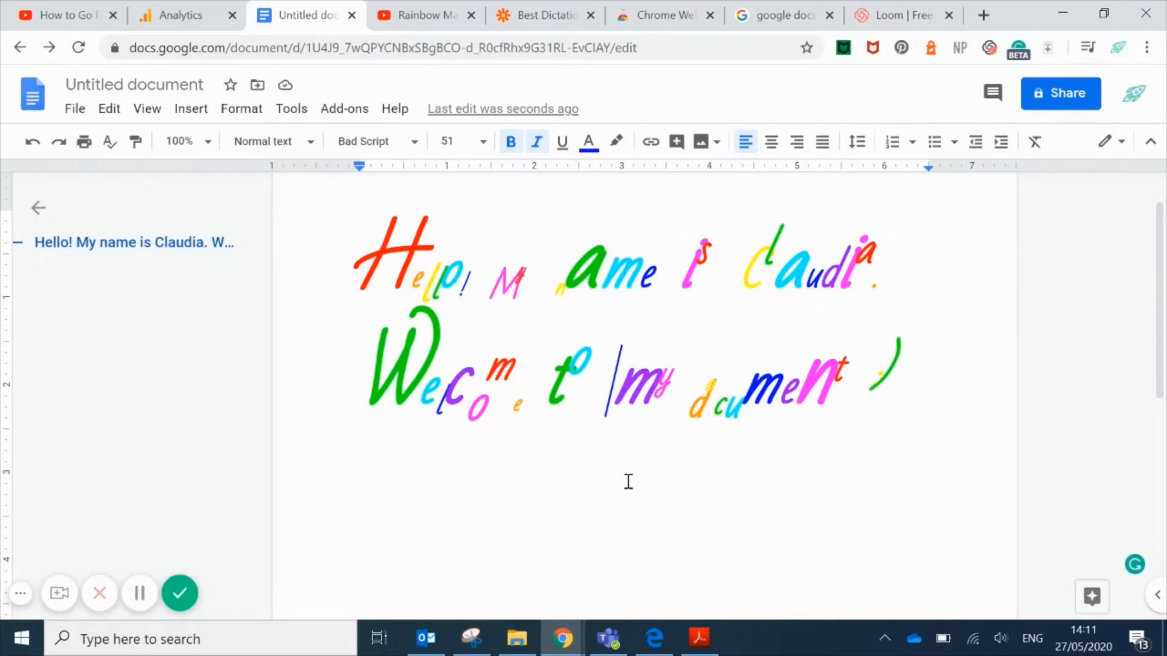
scroll(628, 481, "up", 1)
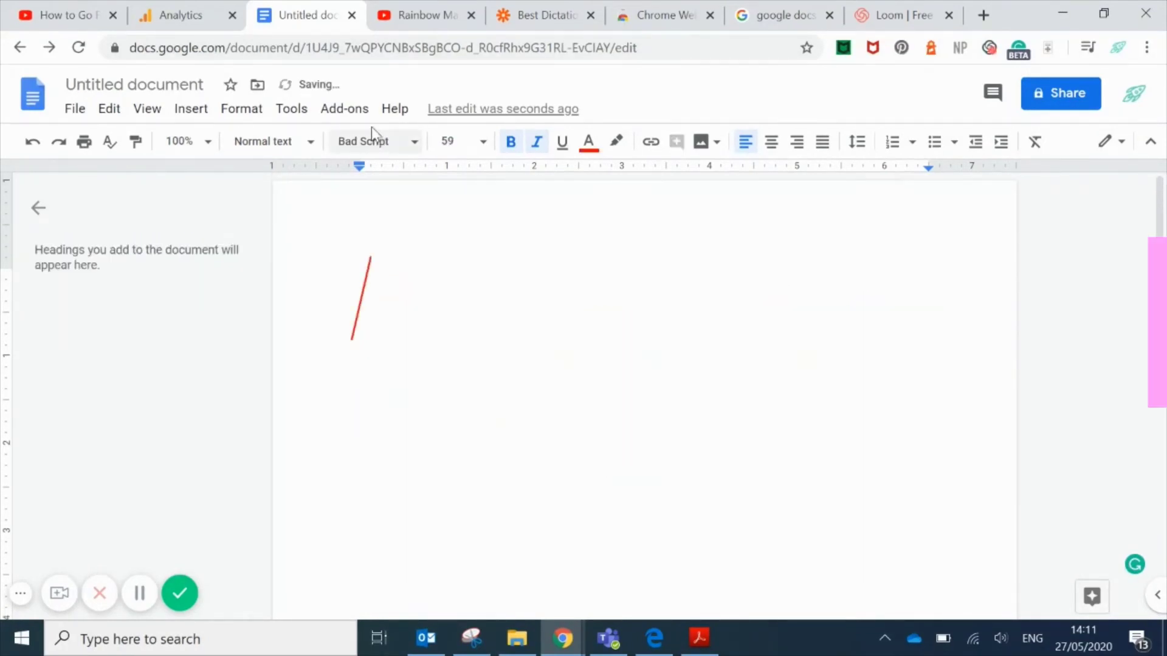
left_click(345, 109)
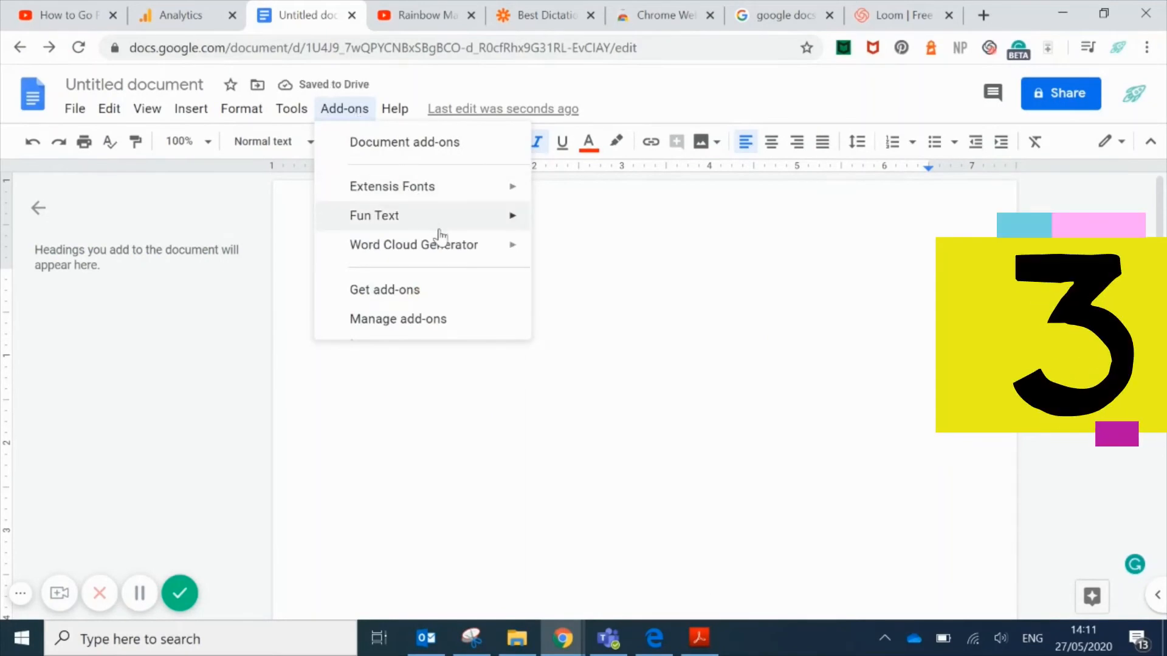
Find Magic Rainbow Unicorns in the G Suite Marketplace and open its page.
left_click(441, 292)
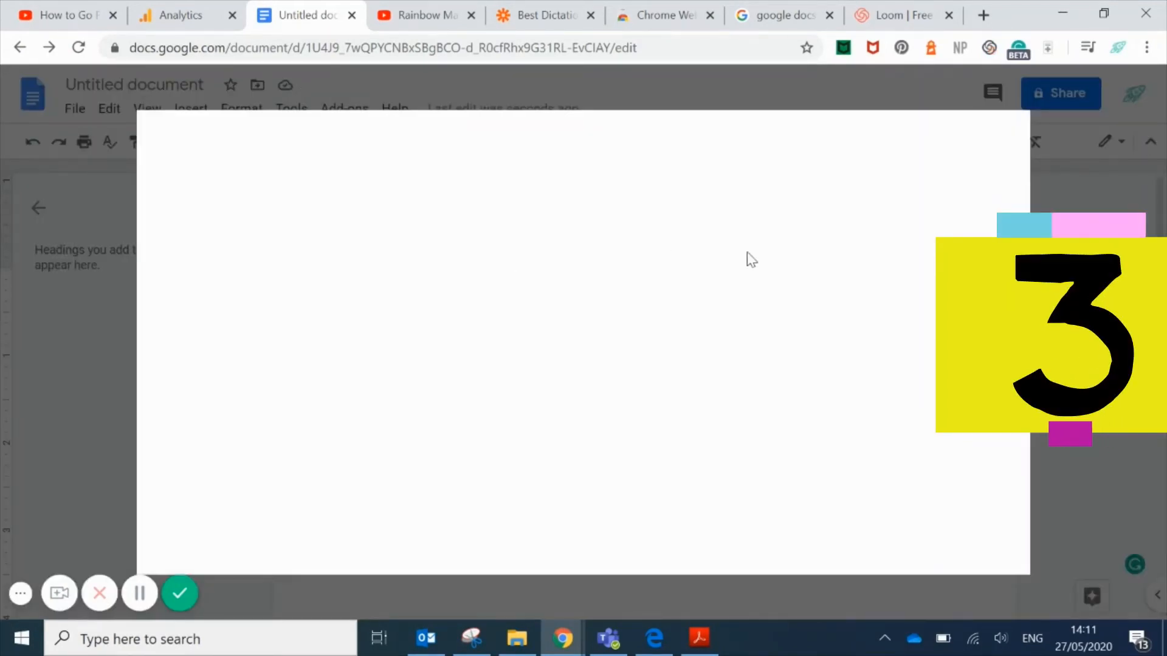
left_click(624, 141)
type("ma")
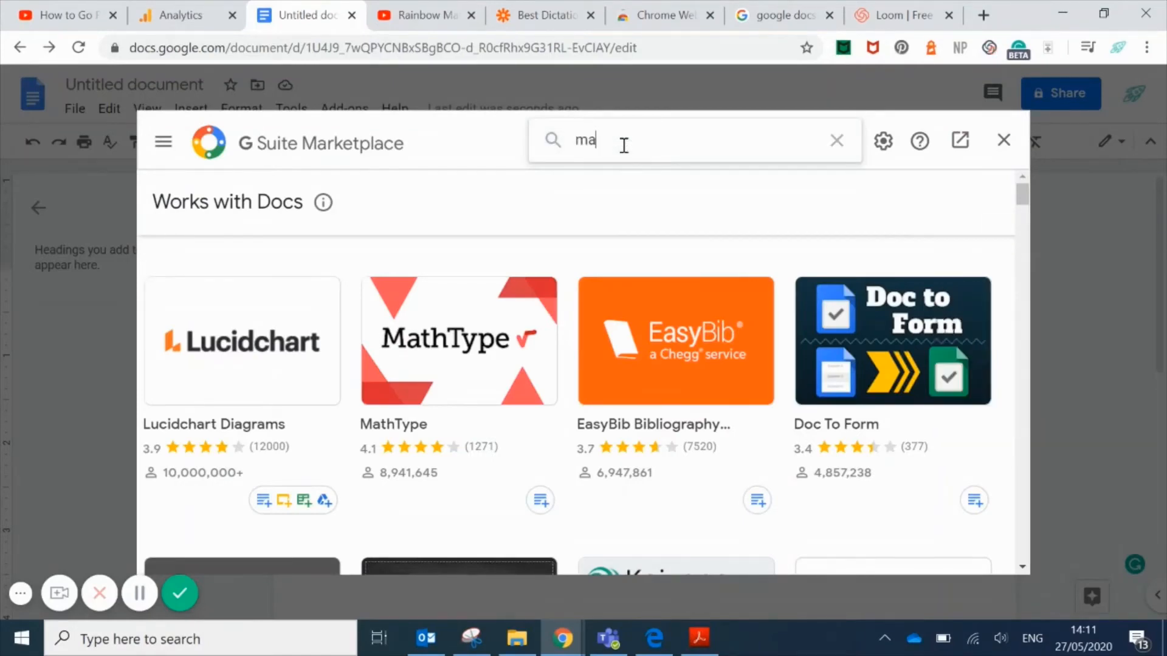
type("gic")
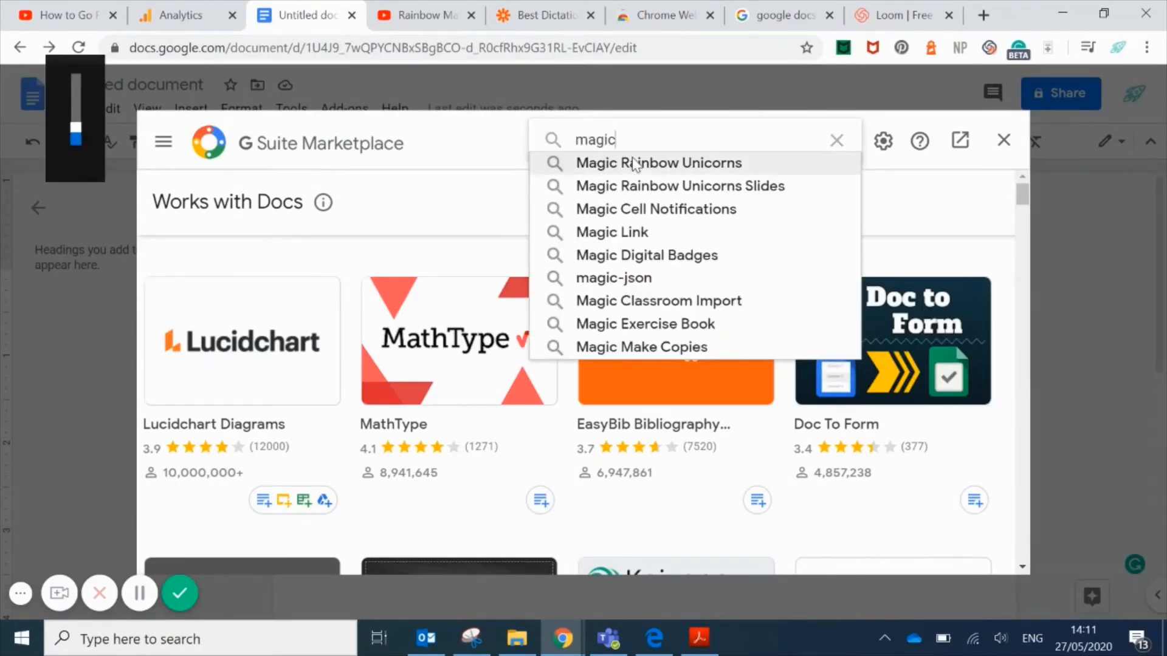
left_click(636, 165)
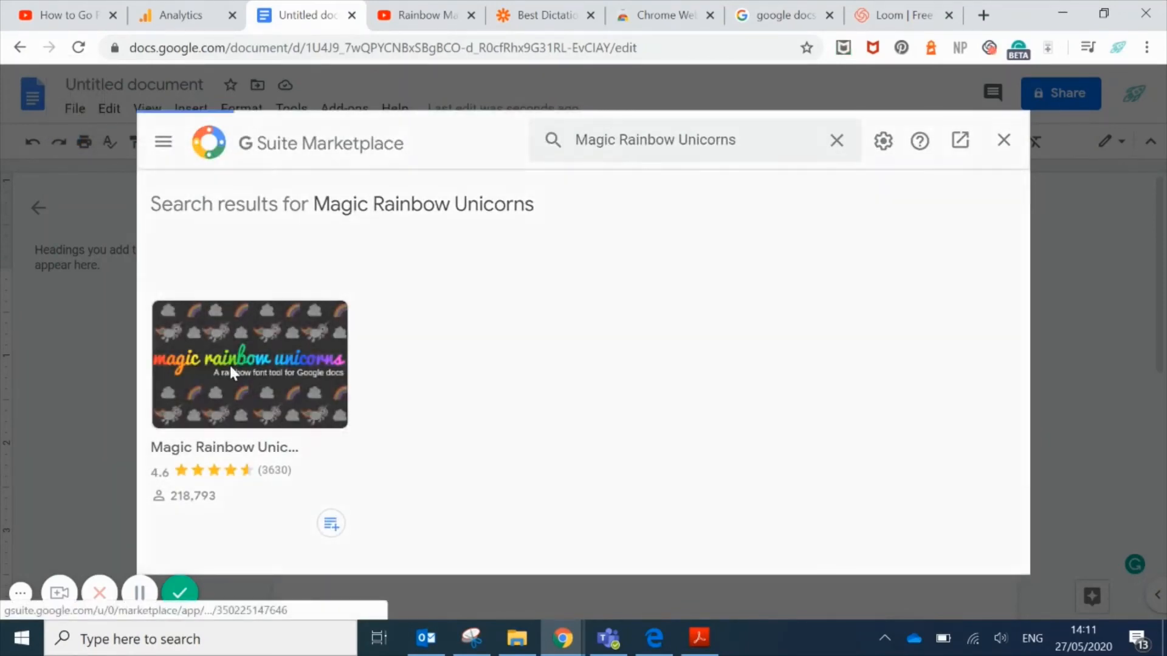
left_click(230, 363)
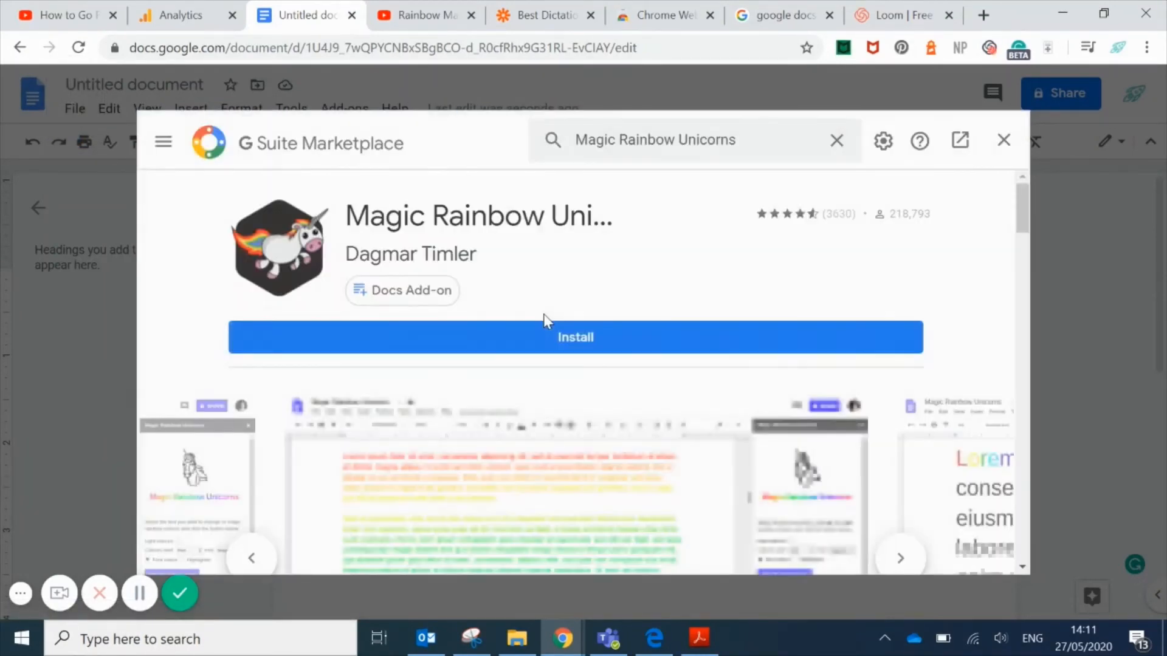
Install the add-on, granting account access, and return to the blank document.
left_click(575, 336)
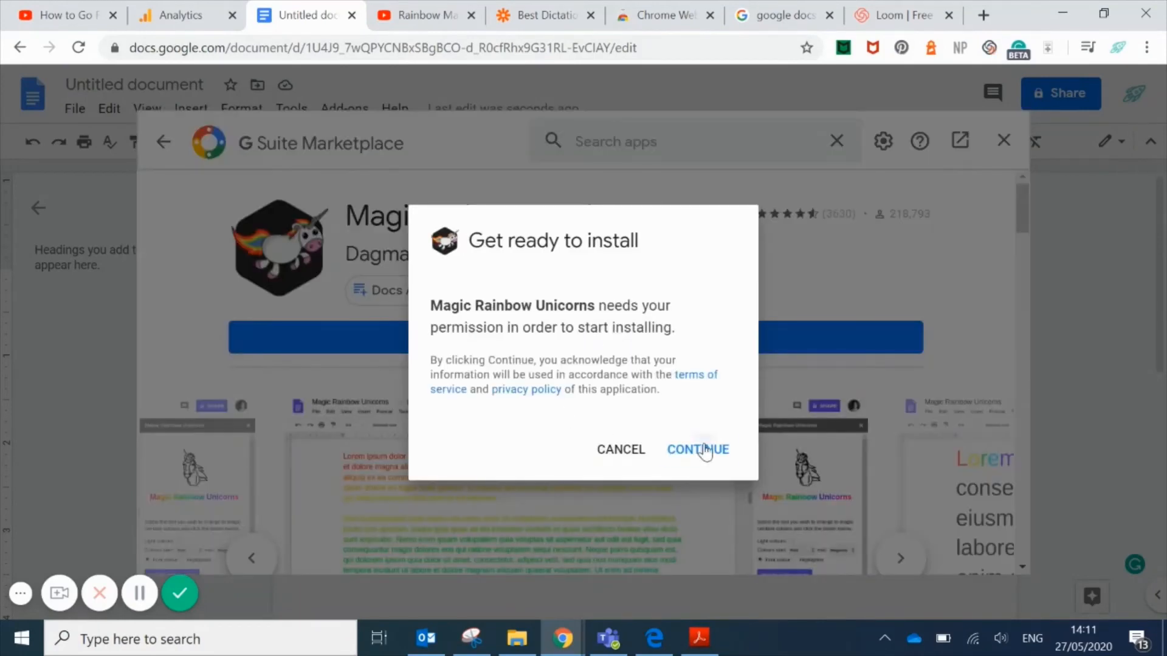
left_click(697, 448)
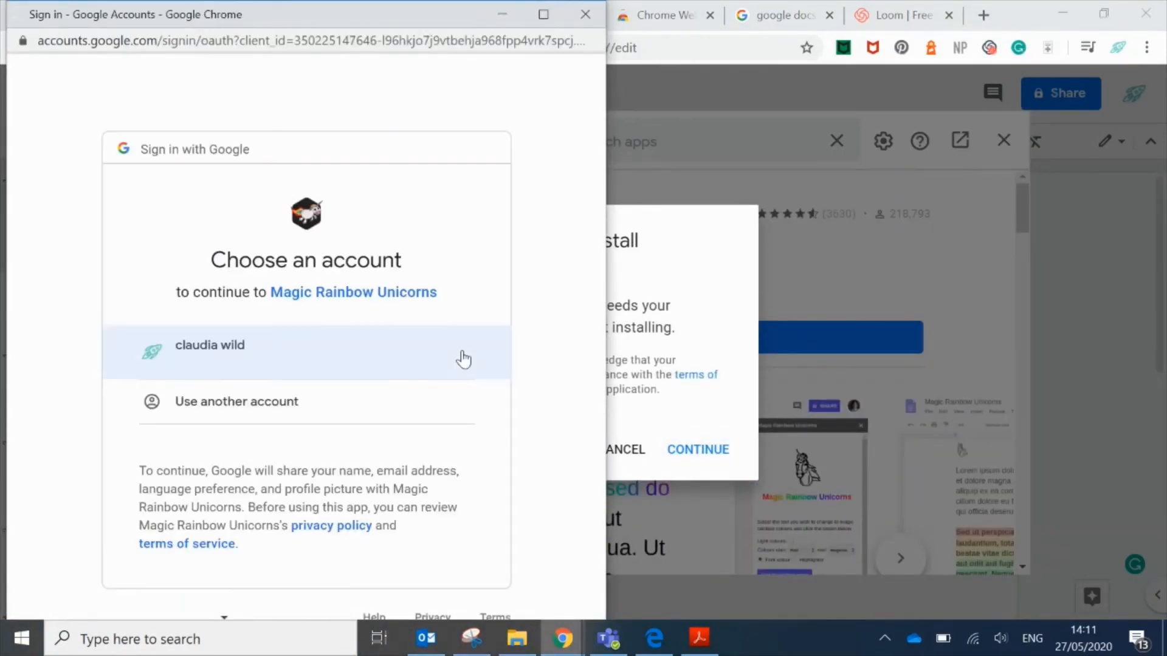
left_click(213, 356)
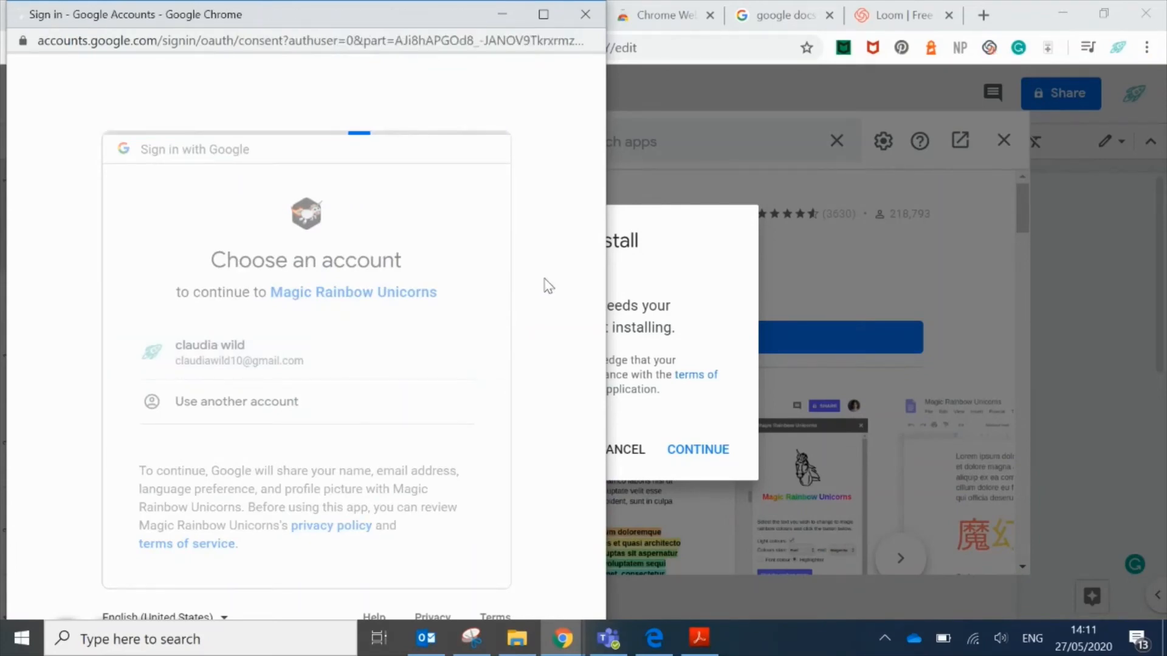
scroll(547, 285, "down", 3)
left_click(438, 539)
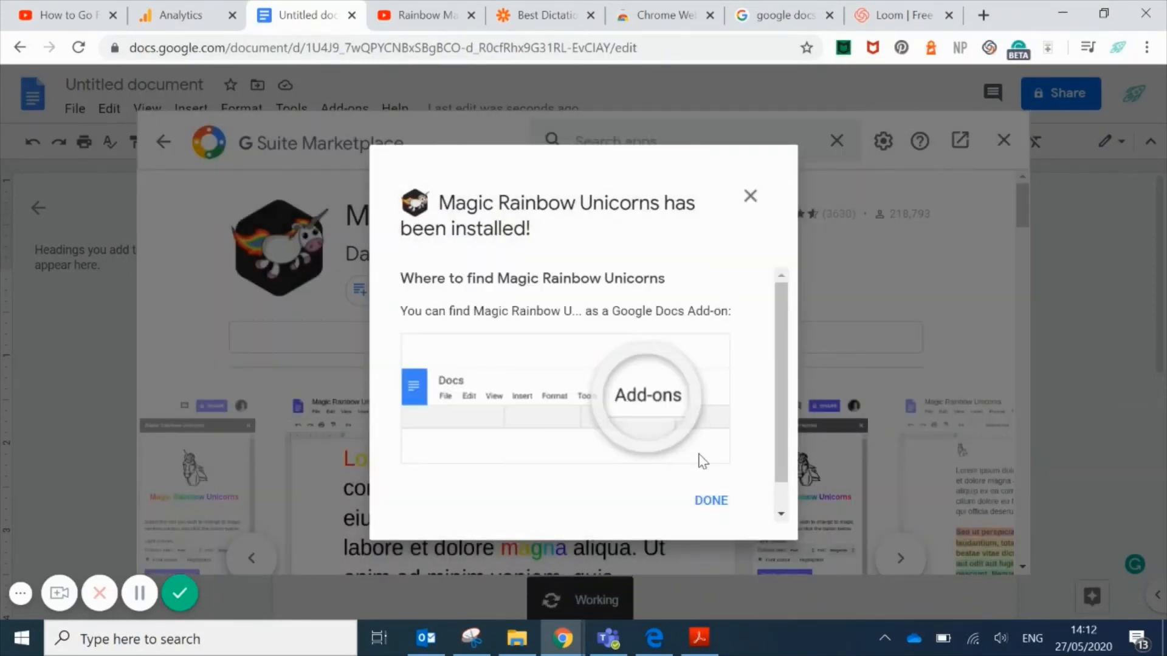
left_click(711, 500)
left_click(1004, 141)
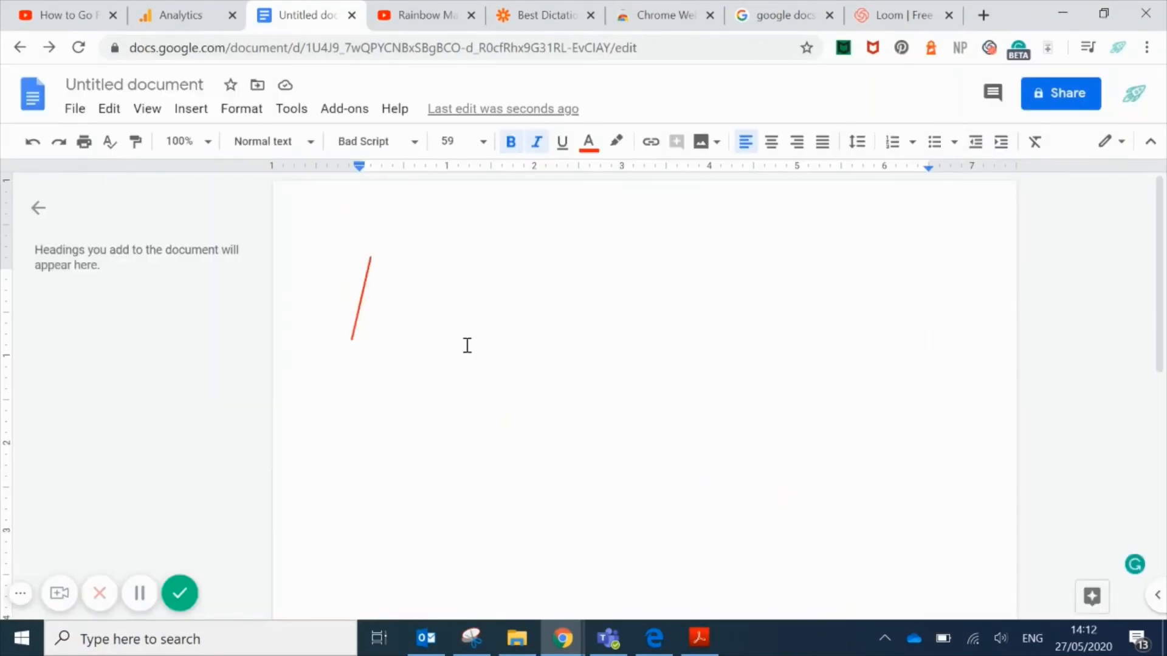
Write the greeting "Hello my name is Claudia. I like rainbows and colourful text." in Bad Script and begin selecting it.
left_click(536, 141)
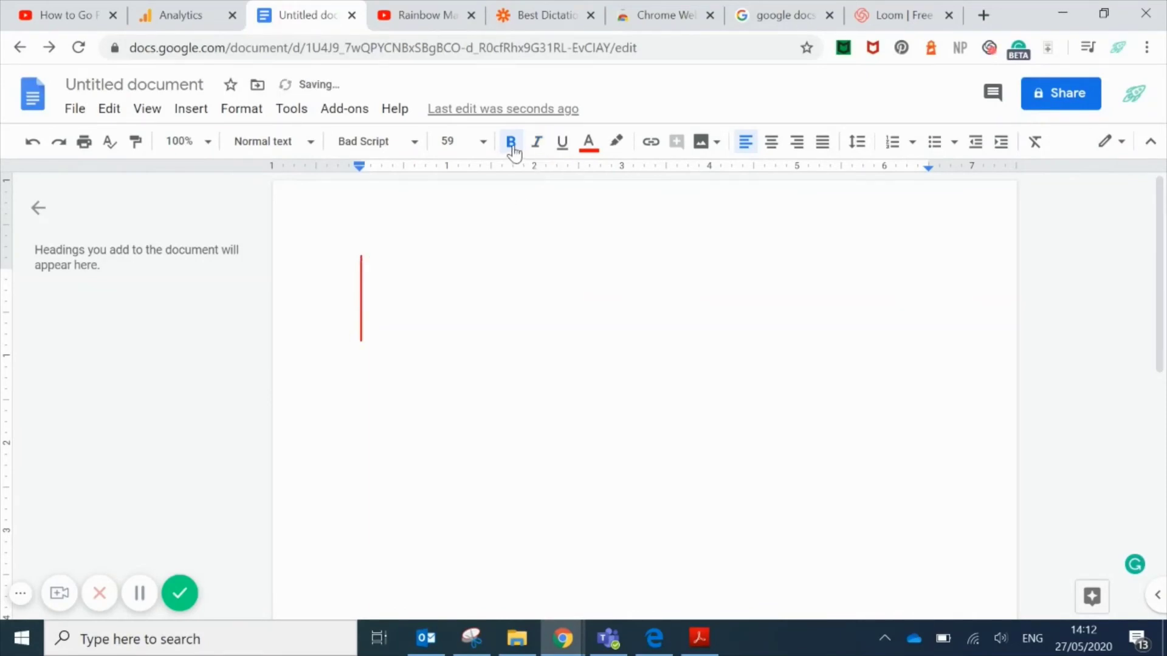
left_click(345, 109)
left_click(345, 109)
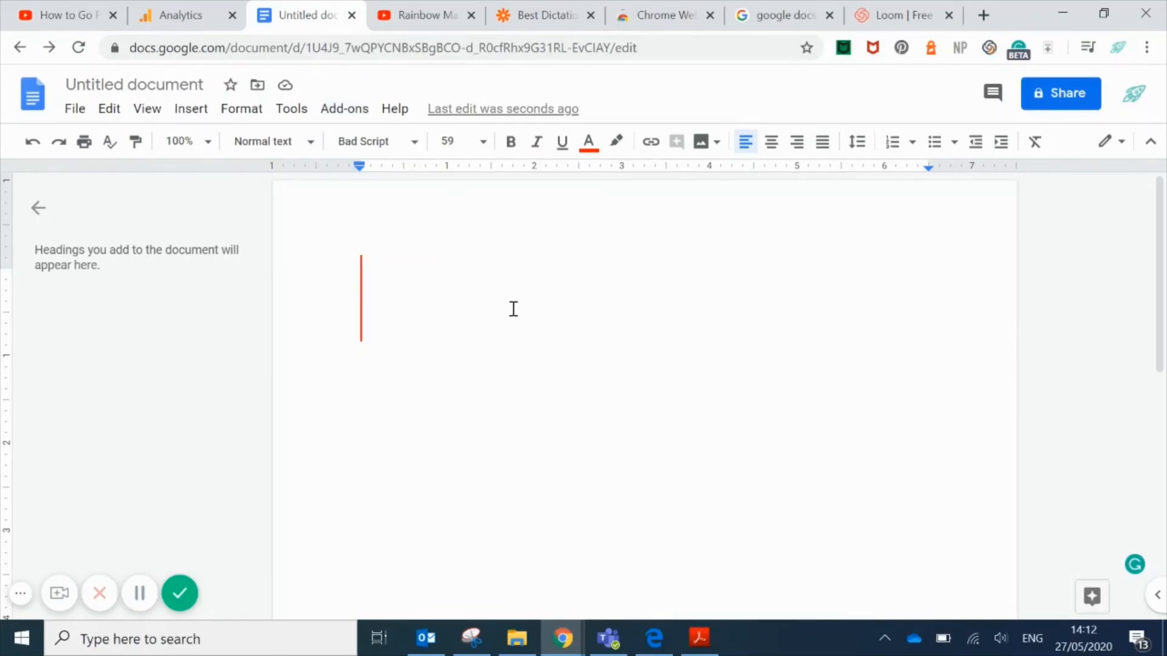
type("Hello")
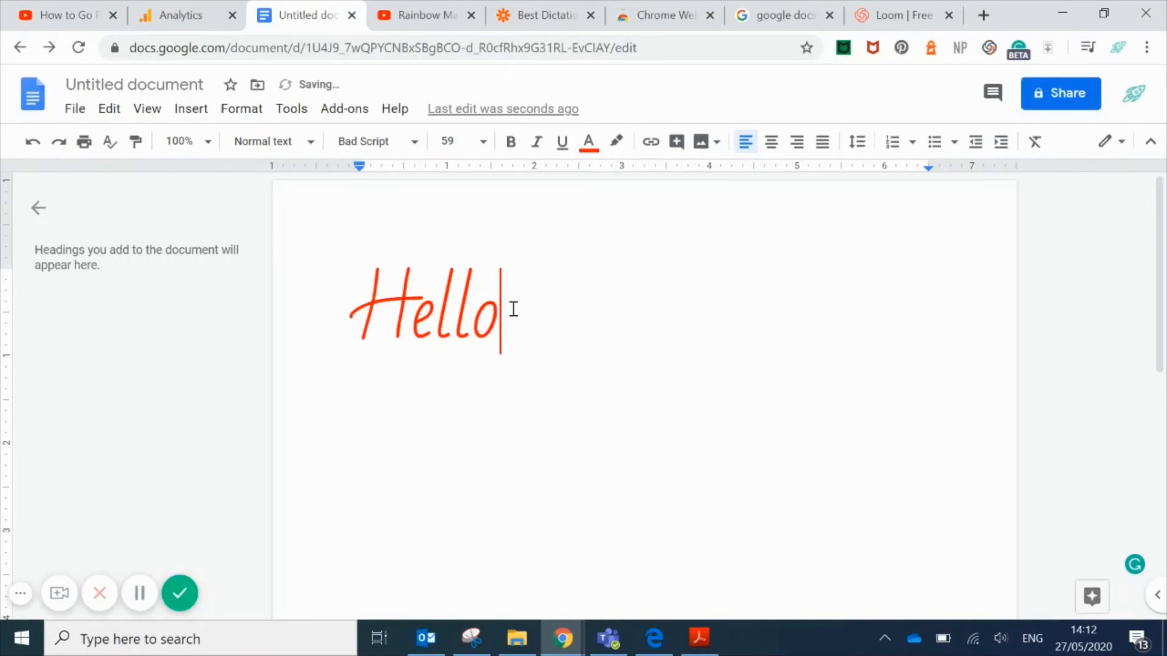
type(" my name is Claudia ")
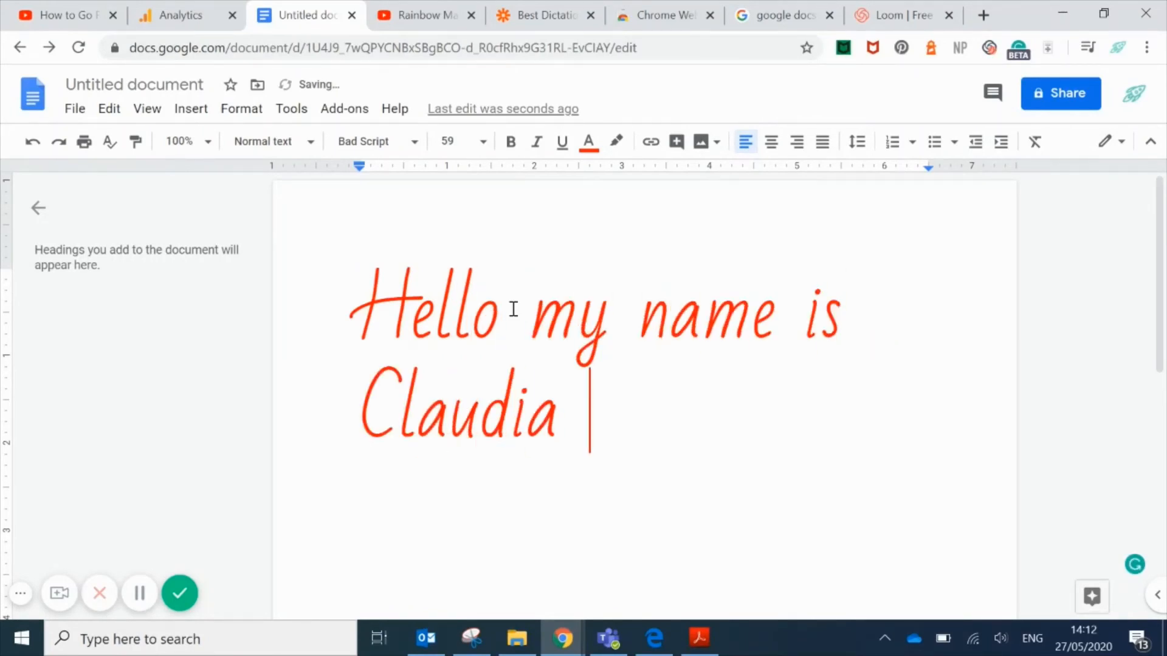
type(". I like rainbows")
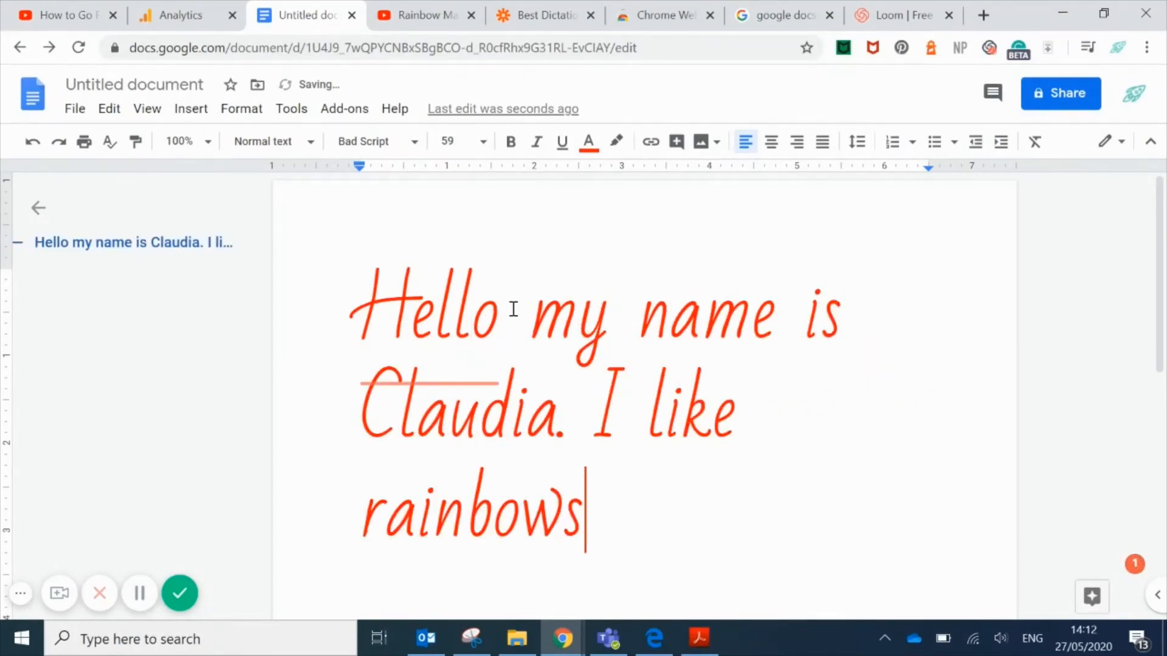
type(" and colourful text.")
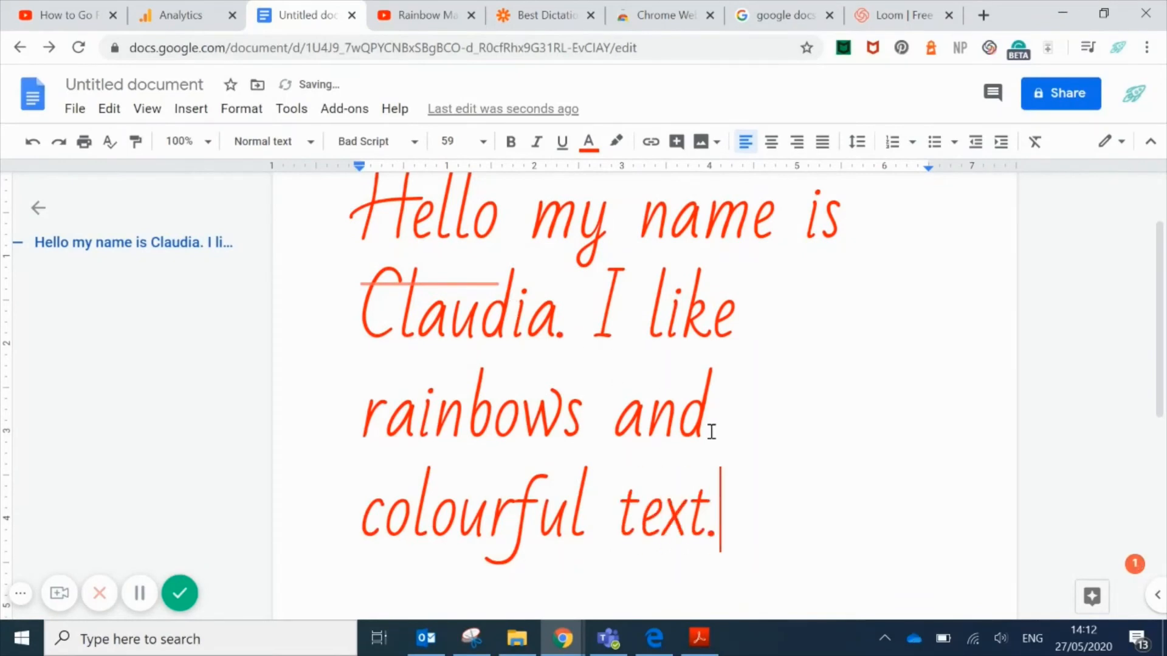
key("shift+Left")
key("shift+Left")
left_click_drag(371, 183, 288, 262)
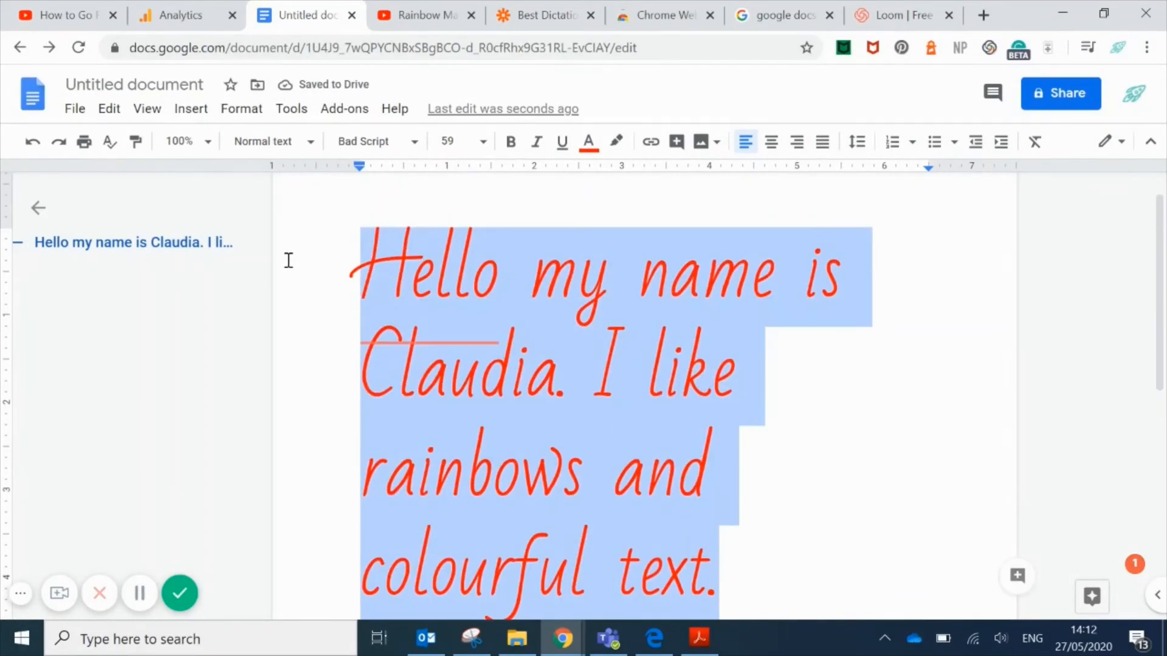
Run Magic Rainbow Unicorns with Original rainbow colours to recolour the greeting's letters.
left_click(344, 108)
mouse_move(421, 244)
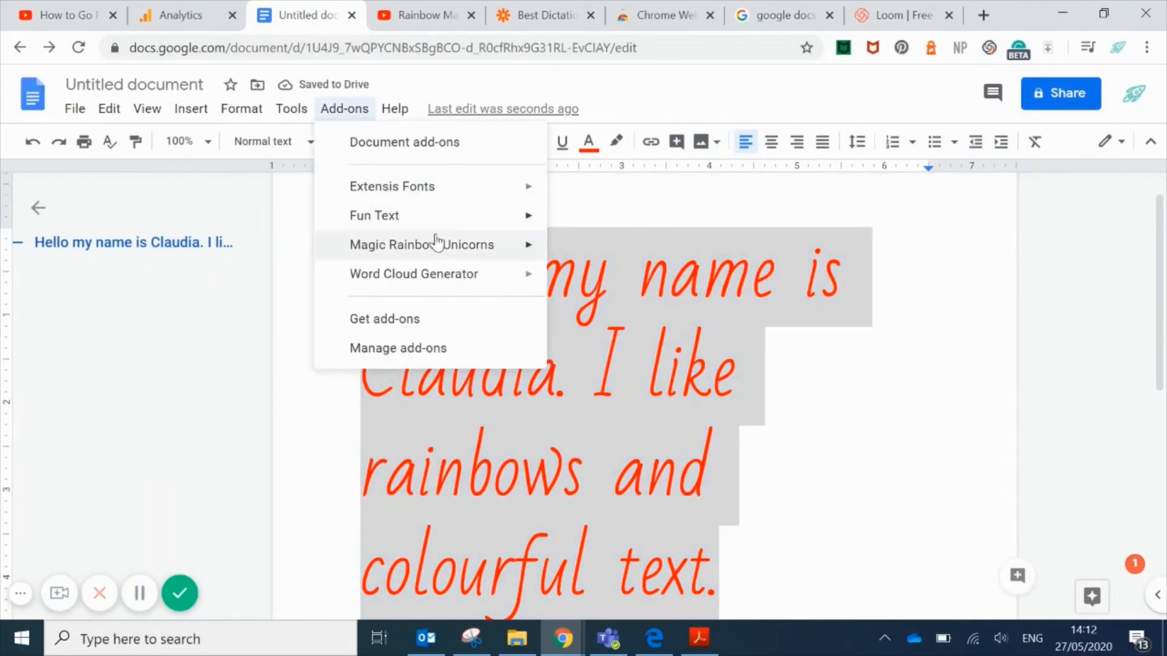
left_click(595, 251)
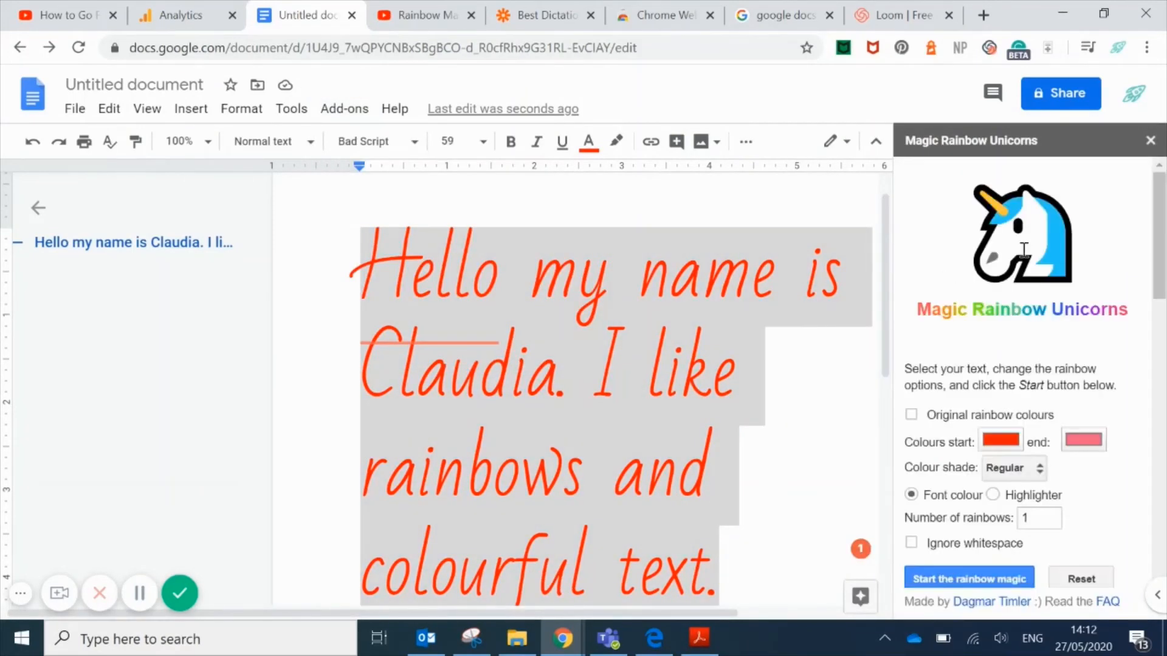
scroll(996, 390, "down", 1)
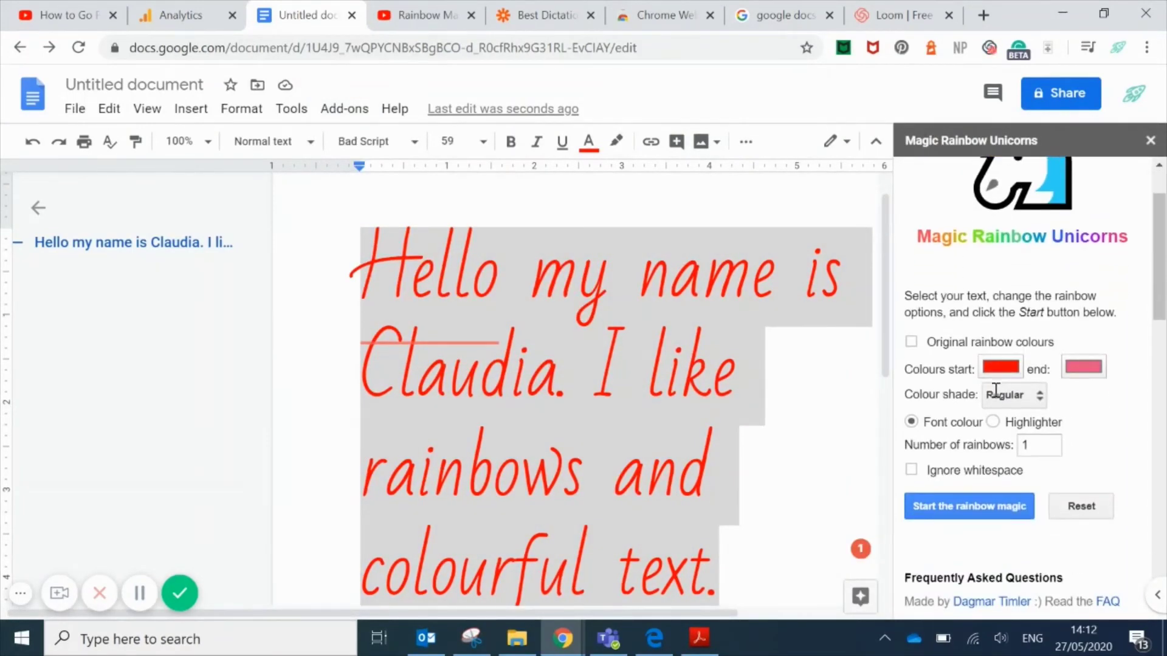
left_click(911, 342)
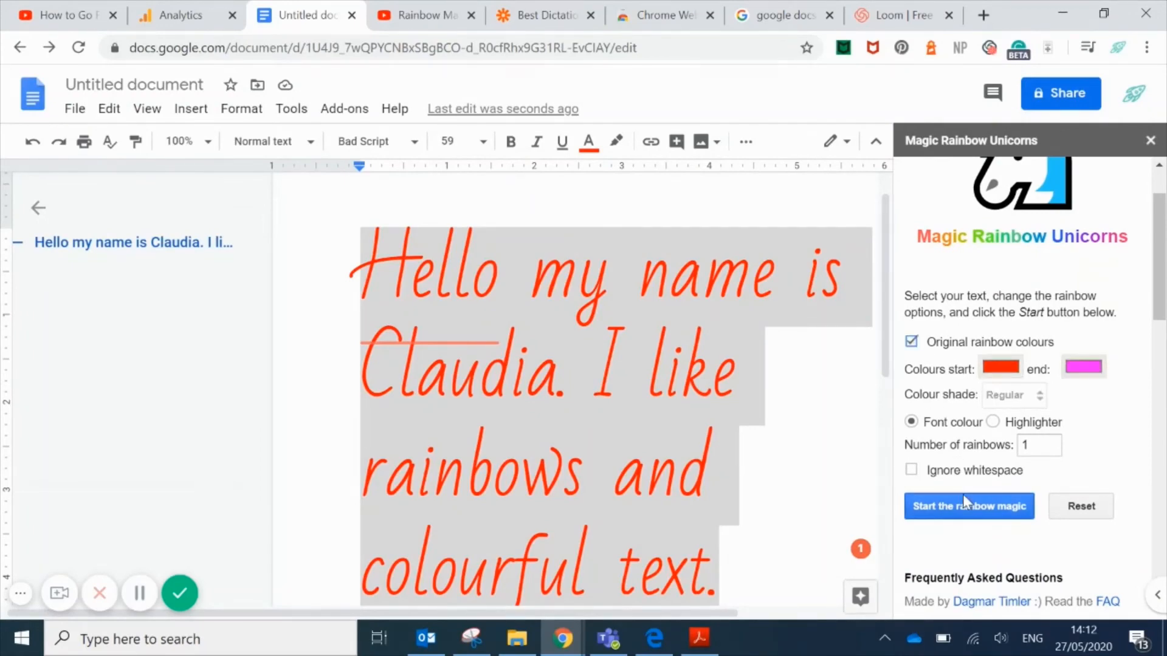
left_click(983, 511)
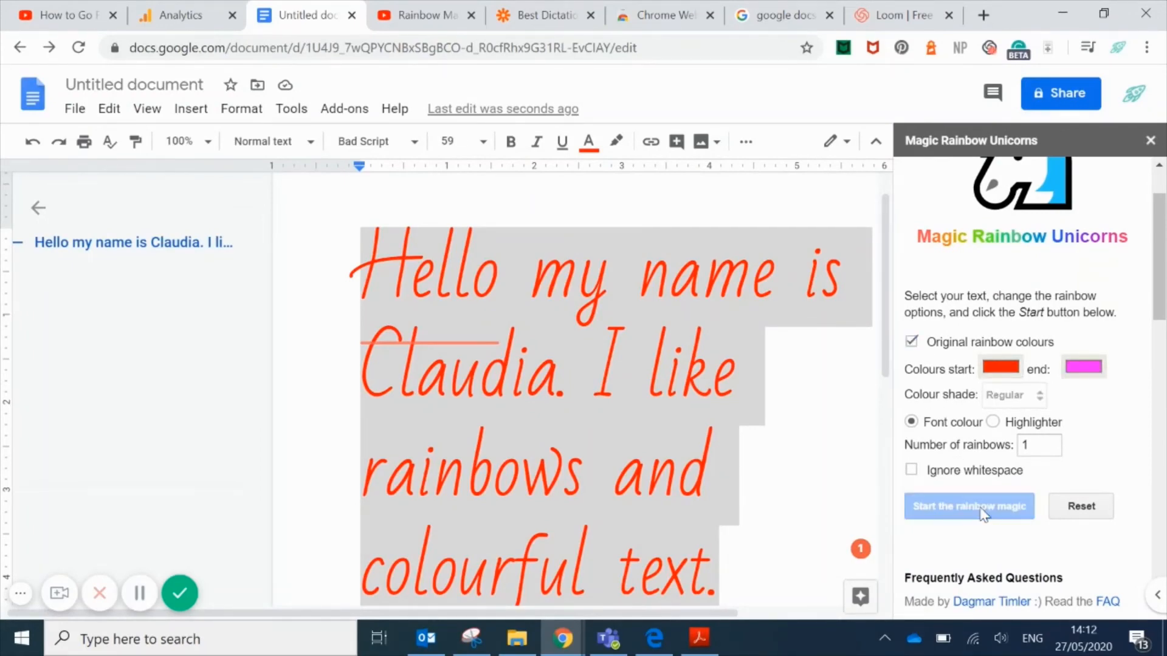
View the rainbow letters, then reselect the whole greeting.
left_click(762, 386)
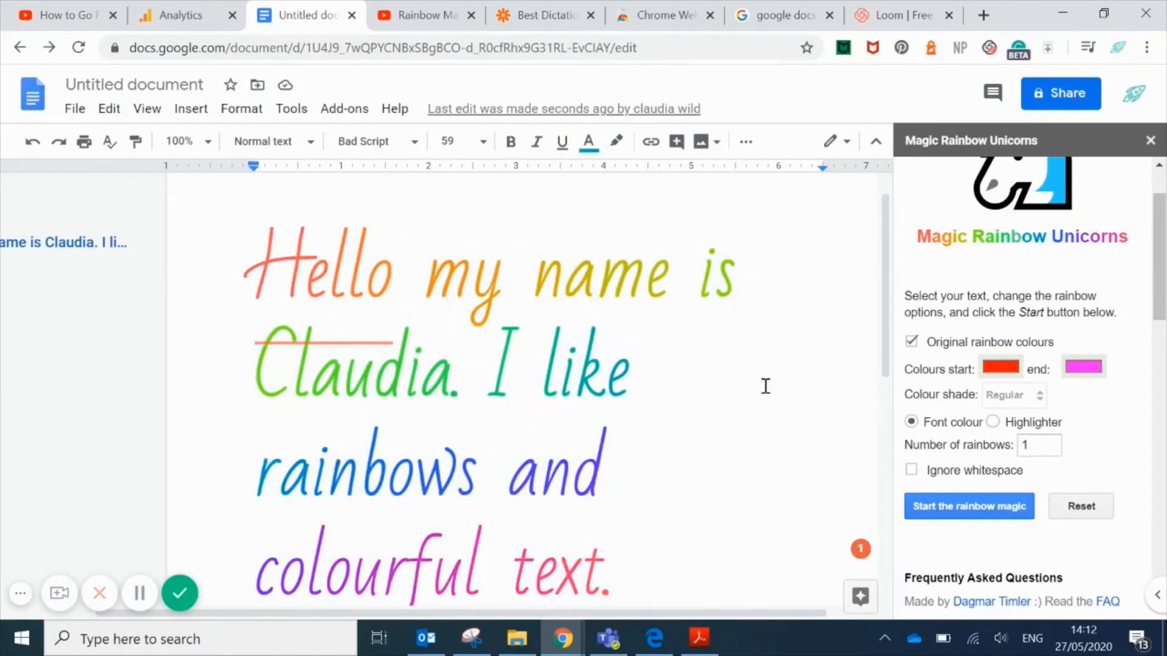
scroll(762, 386, "down", 1)
scroll(764, 410, "up", 1)
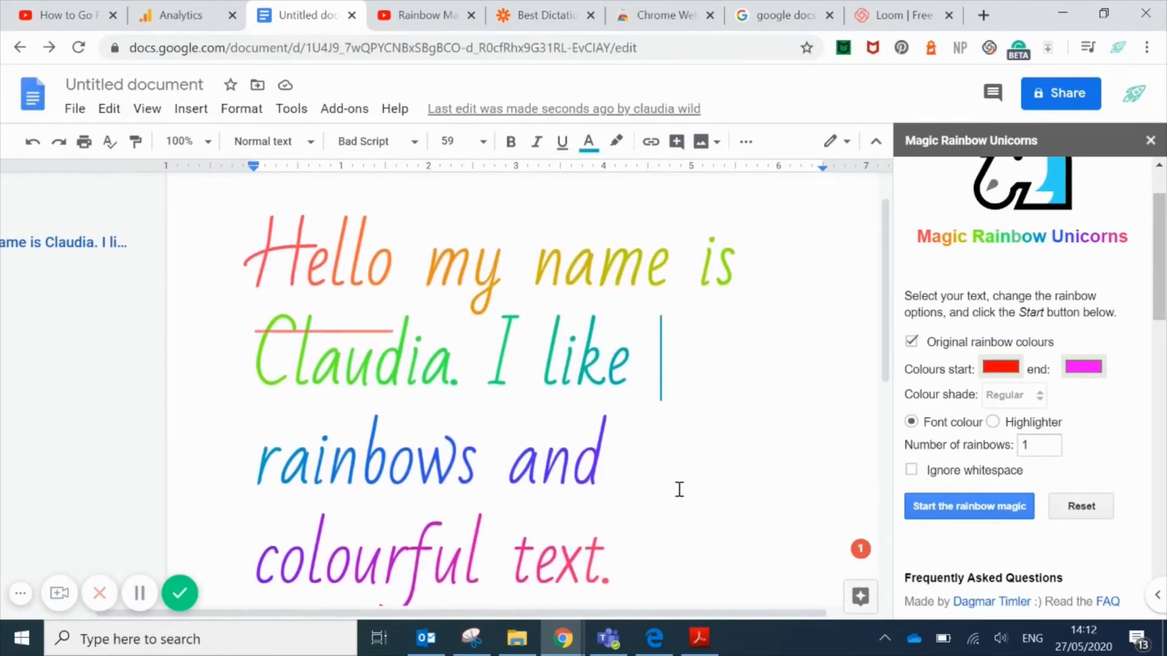
scroll(650, 561, "down", 1)
left_click(638, 548)
left_click_drag(617, 529, 256, 220)
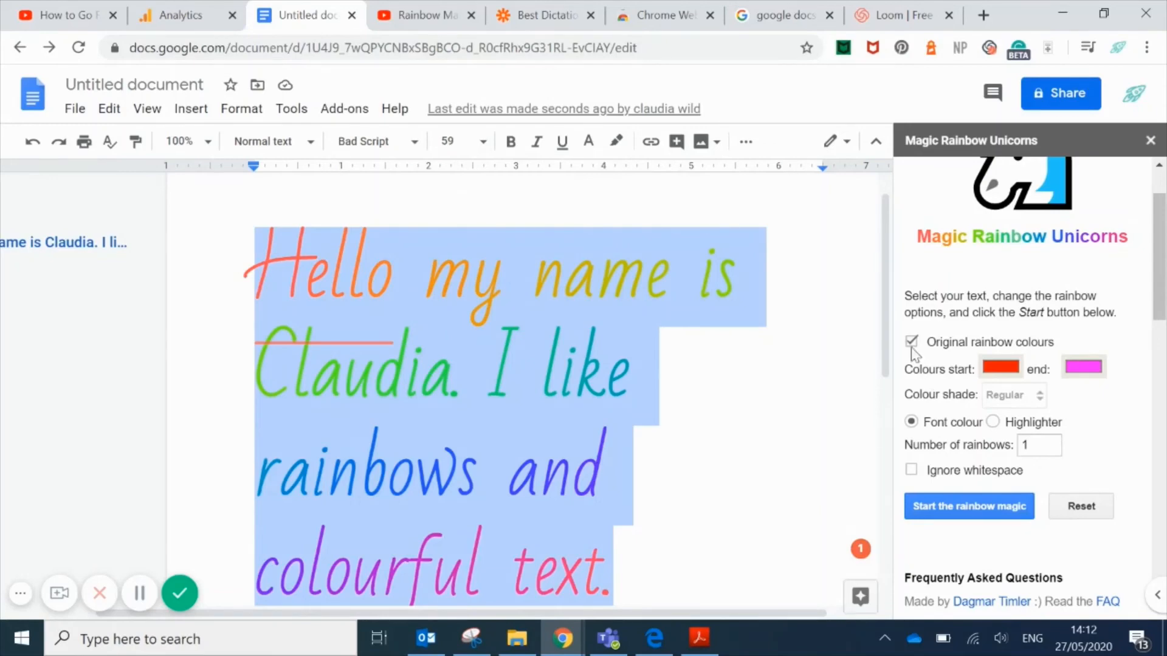
Replace the original colours with a custom blue start and yellow end colour.
left_click(912, 343)
left_click(1003, 370)
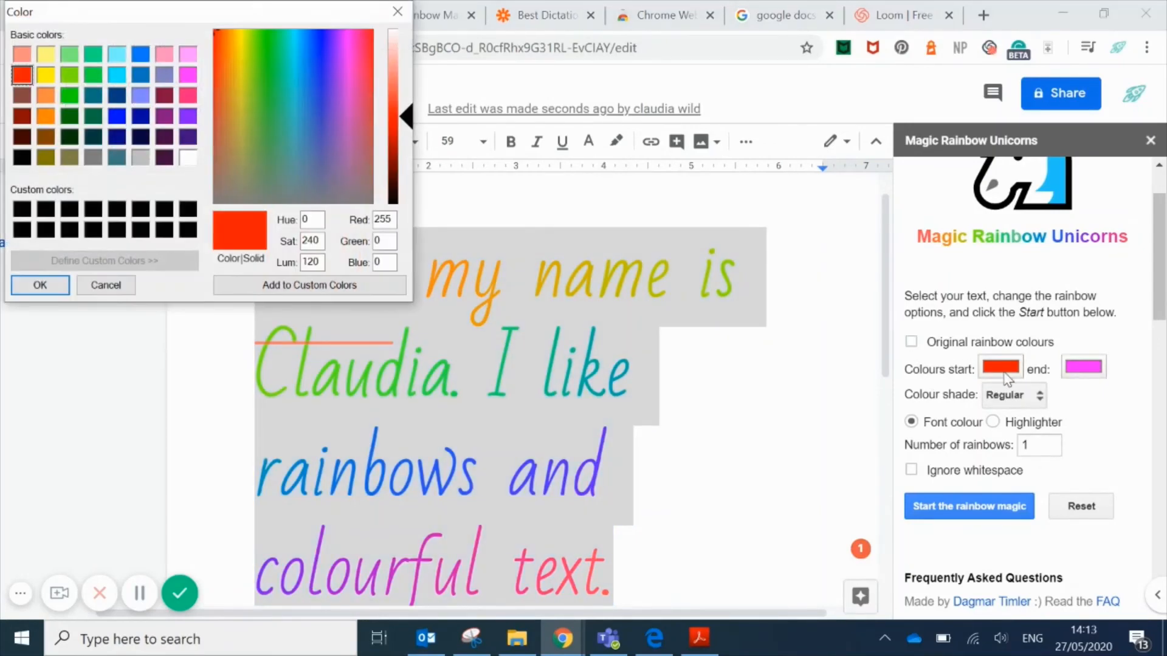
left_click(321, 81)
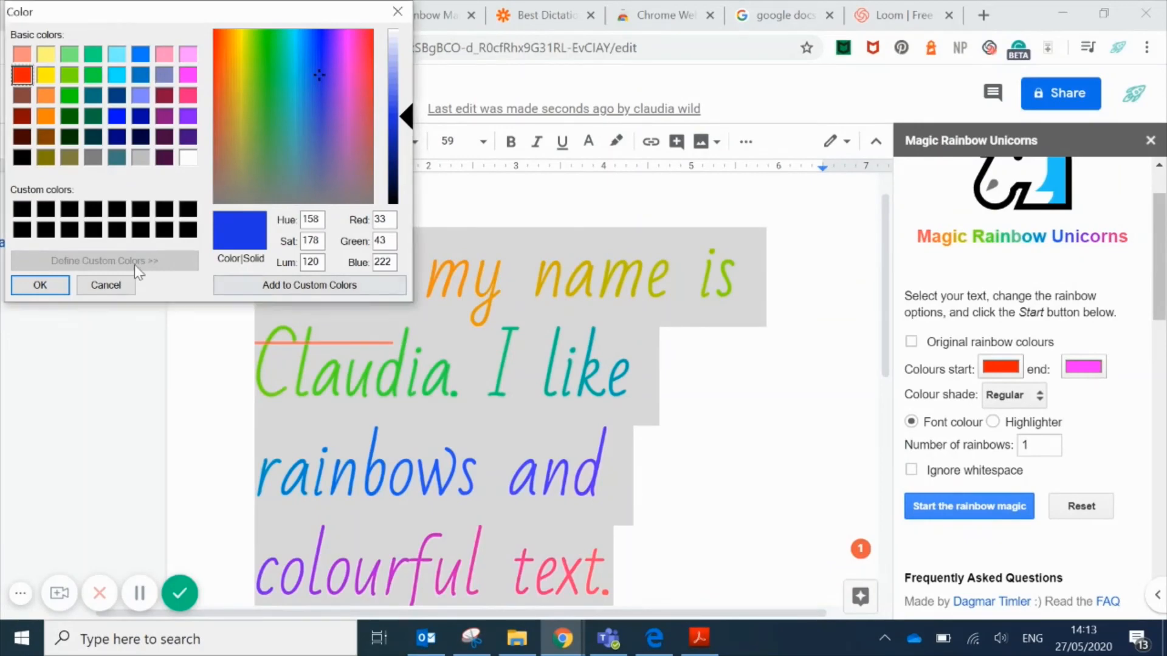
left_click(40, 284)
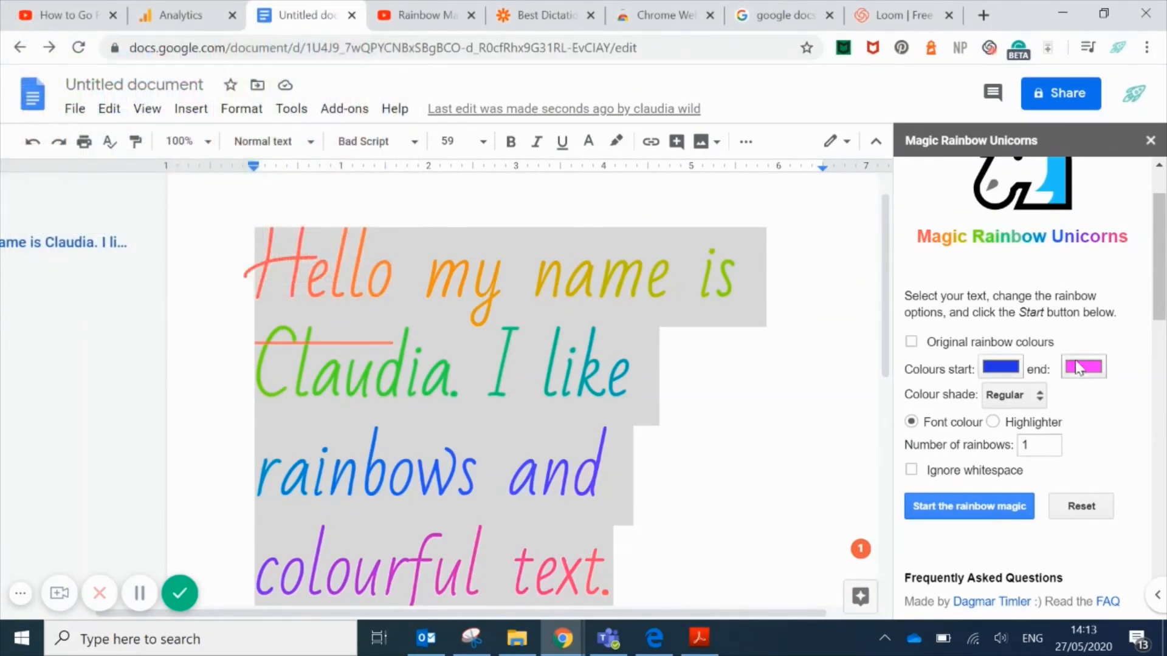
left_click(1080, 368)
left_click(242, 81)
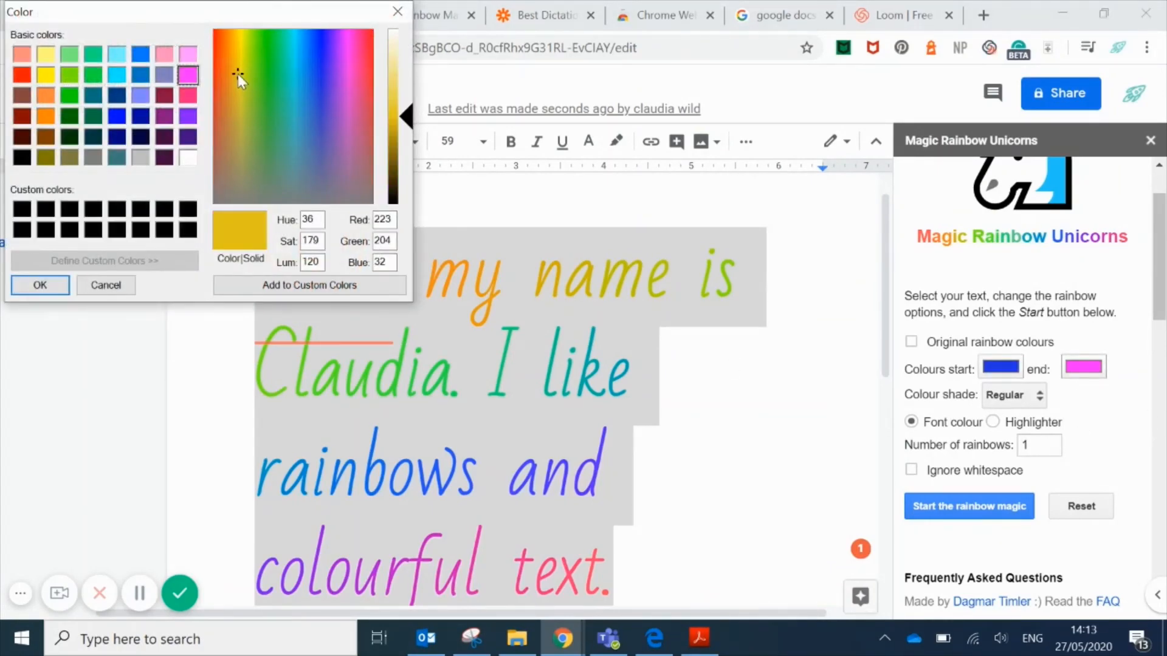
left_click(40, 284)
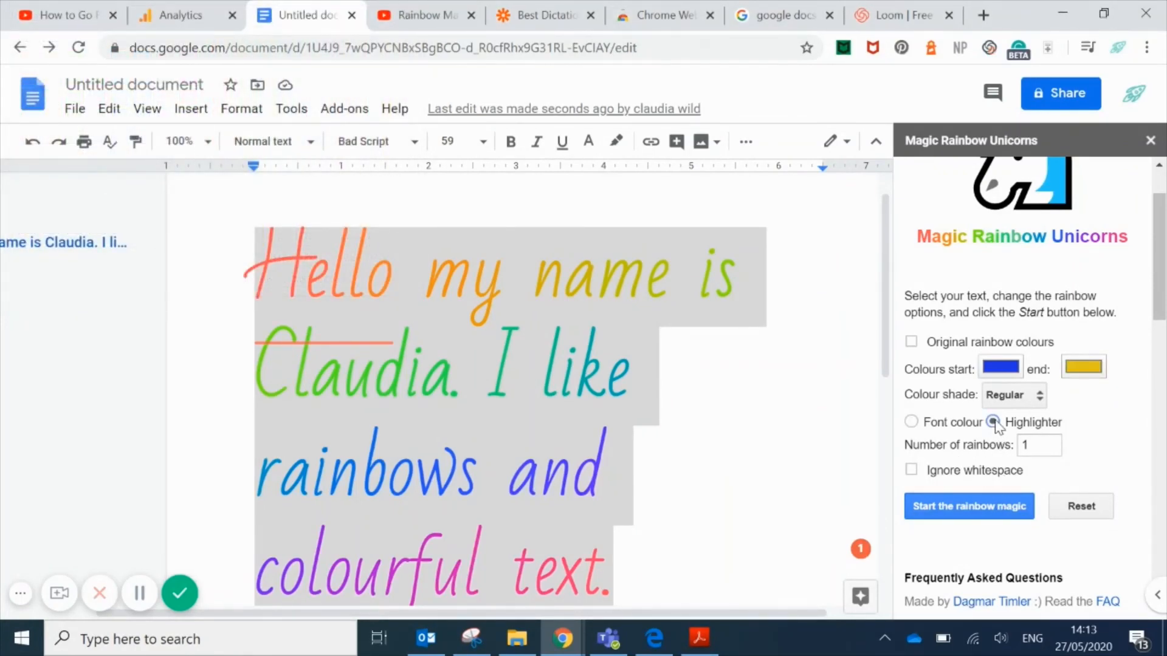
Apply the blue-to-yellow rainbow as a highlight behind the greeting.
left_click(968, 505)
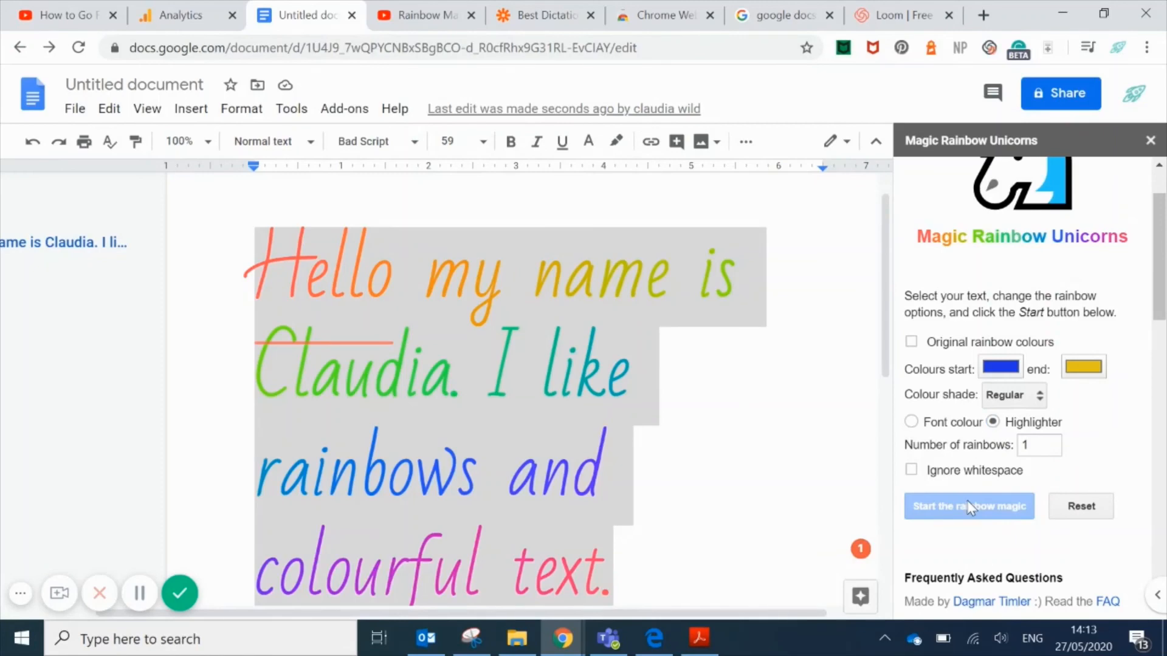
left_click(661, 422)
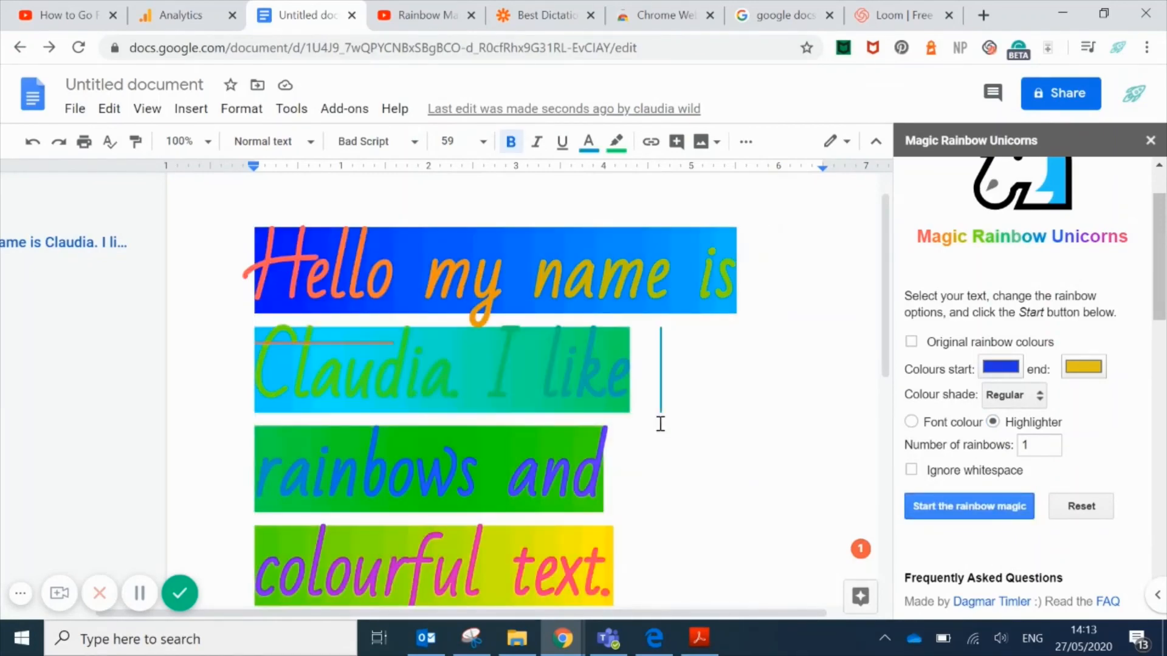
scroll(661, 423, "down", 3)
scroll(661, 423, "up", 3)
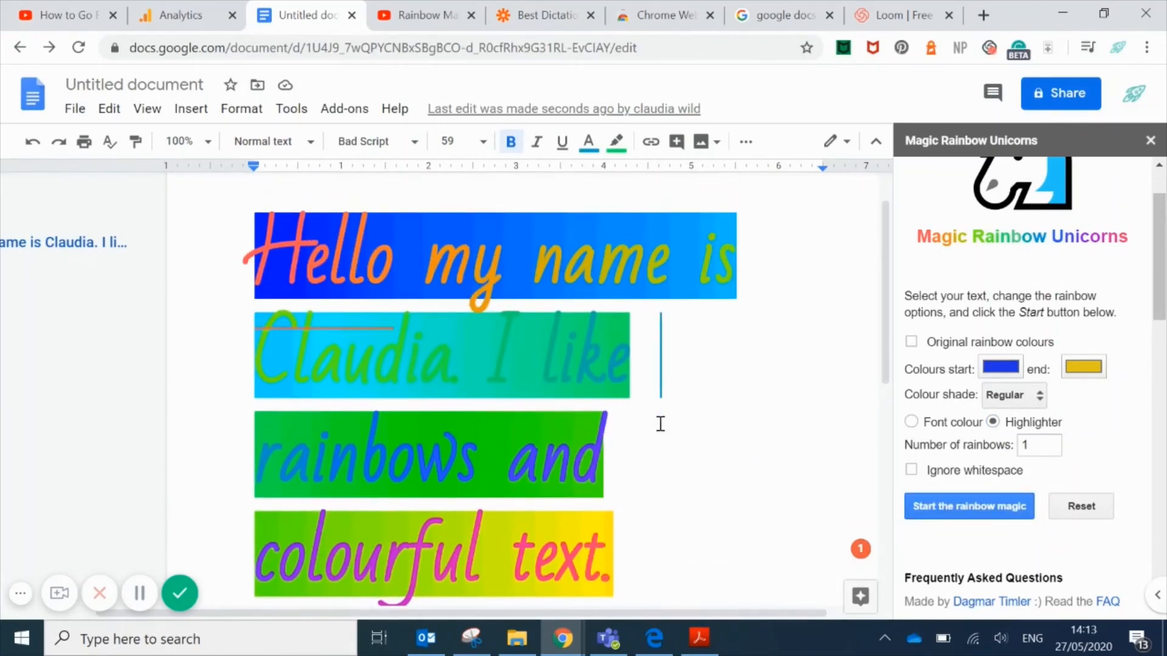
left_click_drag(244, 254, 652, 530)
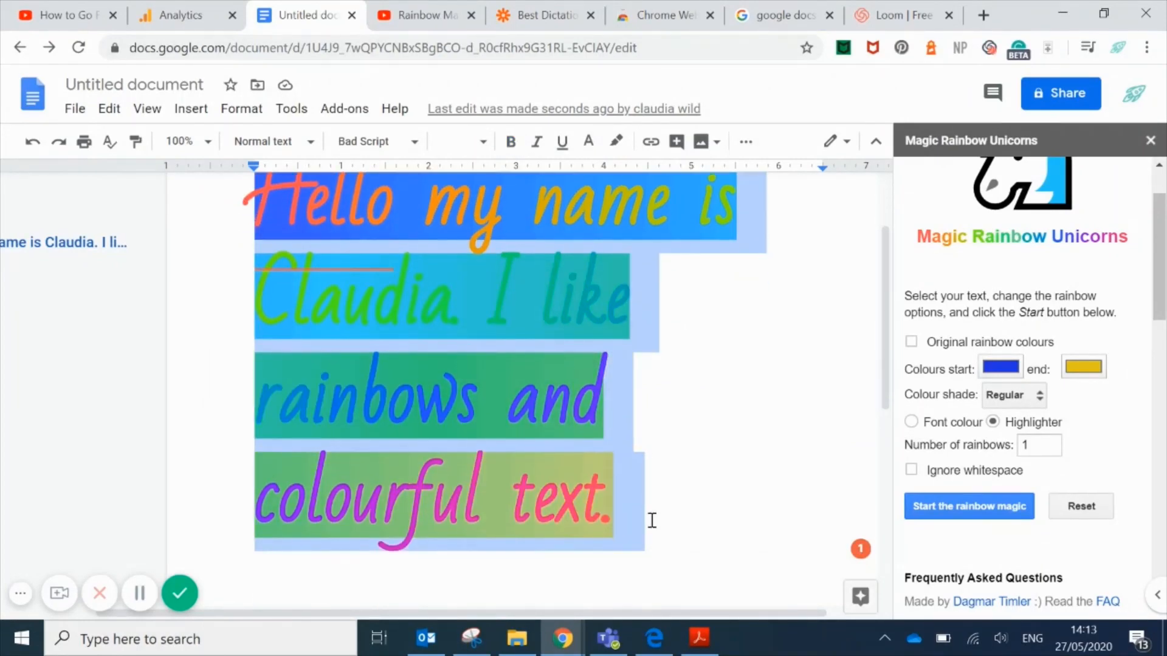
Set Number of rainbows to 6 and reapply, giving blocky striped highlight bands.
left_click(1030, 446)
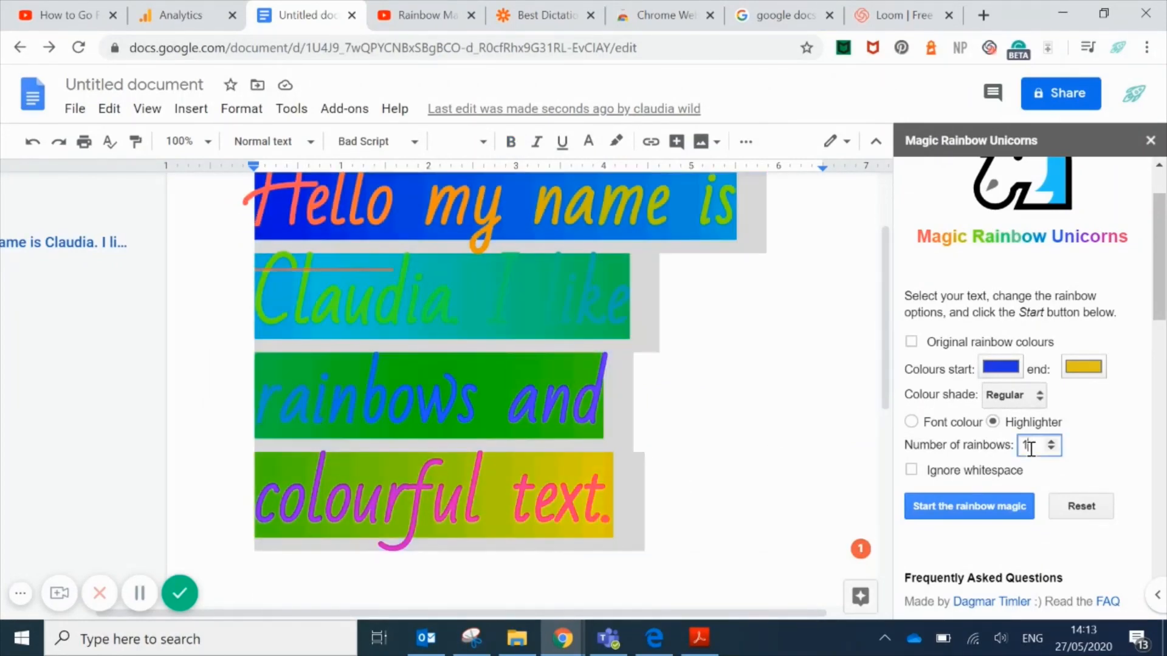
type("6")
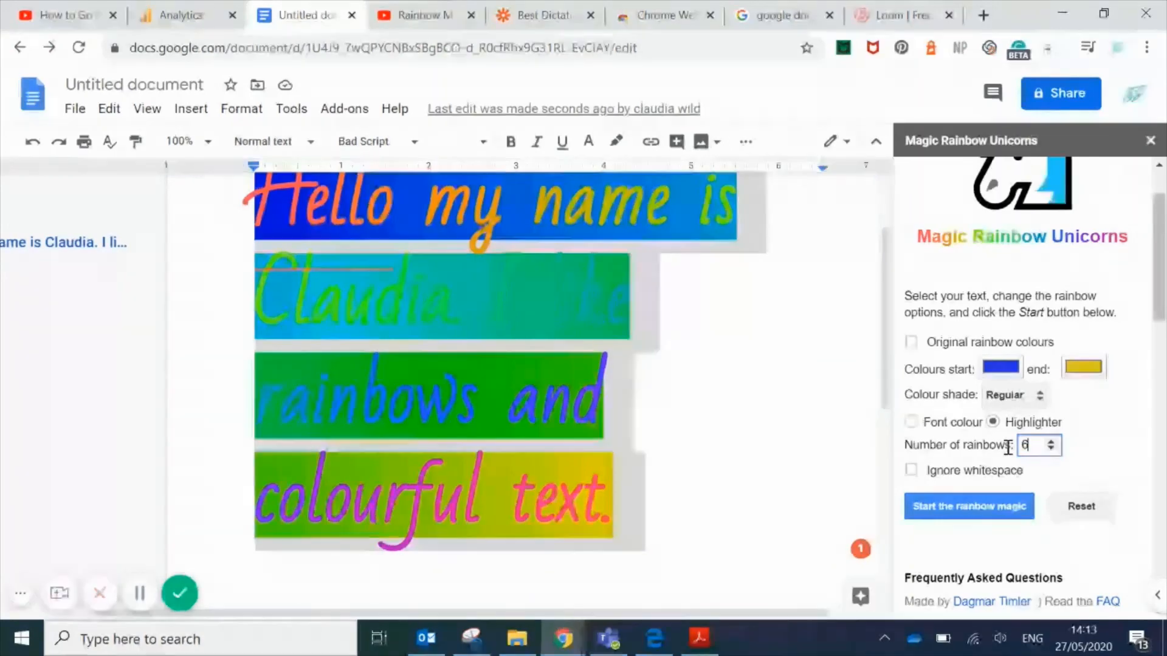
left_click(969, 506)
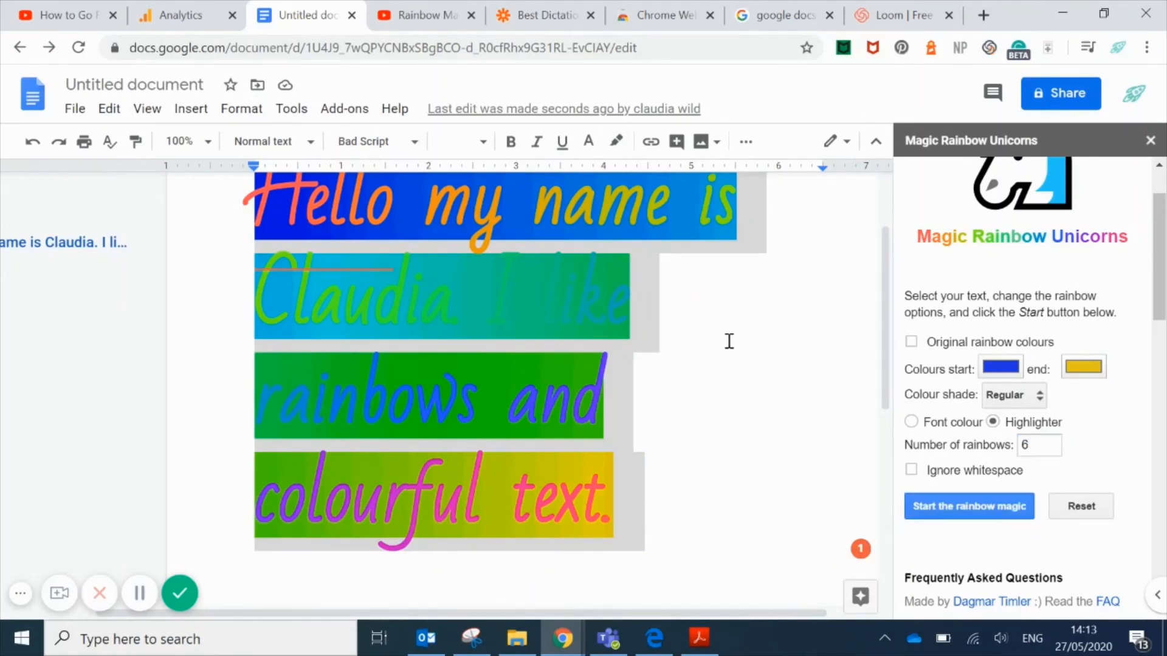
left_click(642, 401)
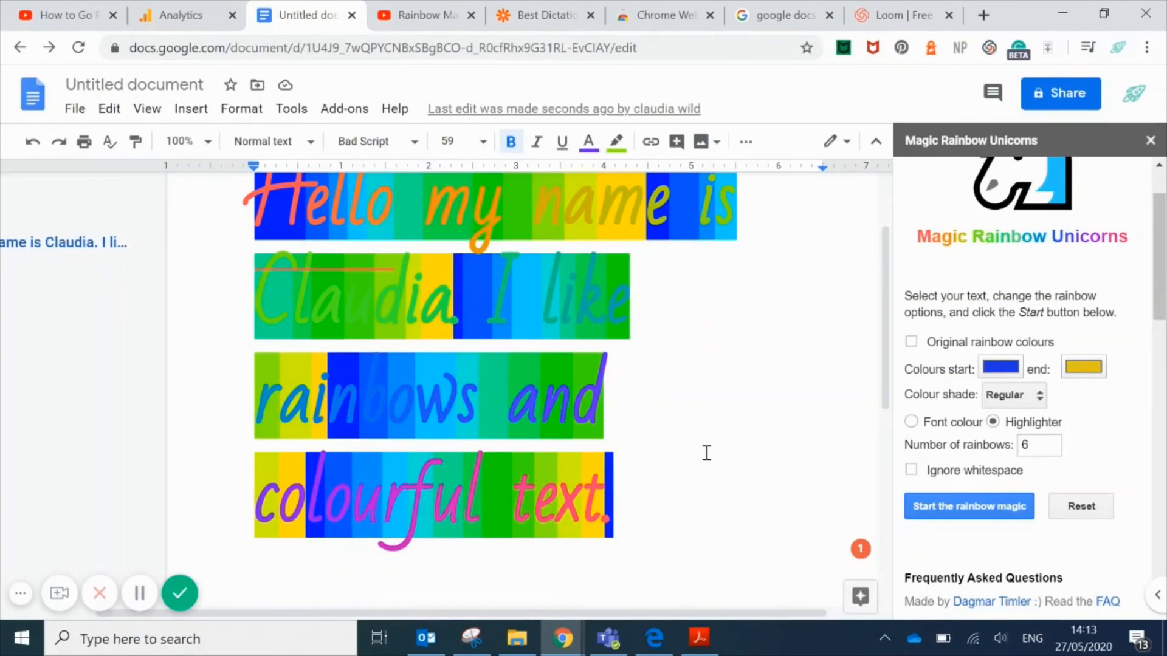
scroll(706, 453, "down", 1)
scroll(705, 453, "up", 2)
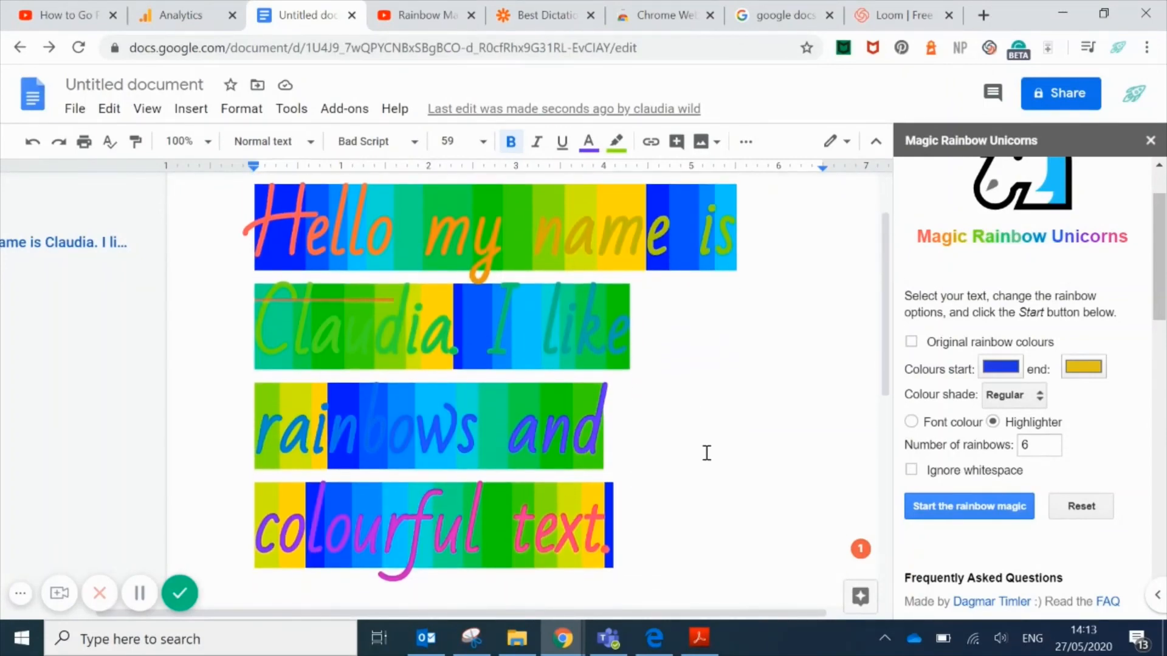
scroll(706, 453, "up", 1)
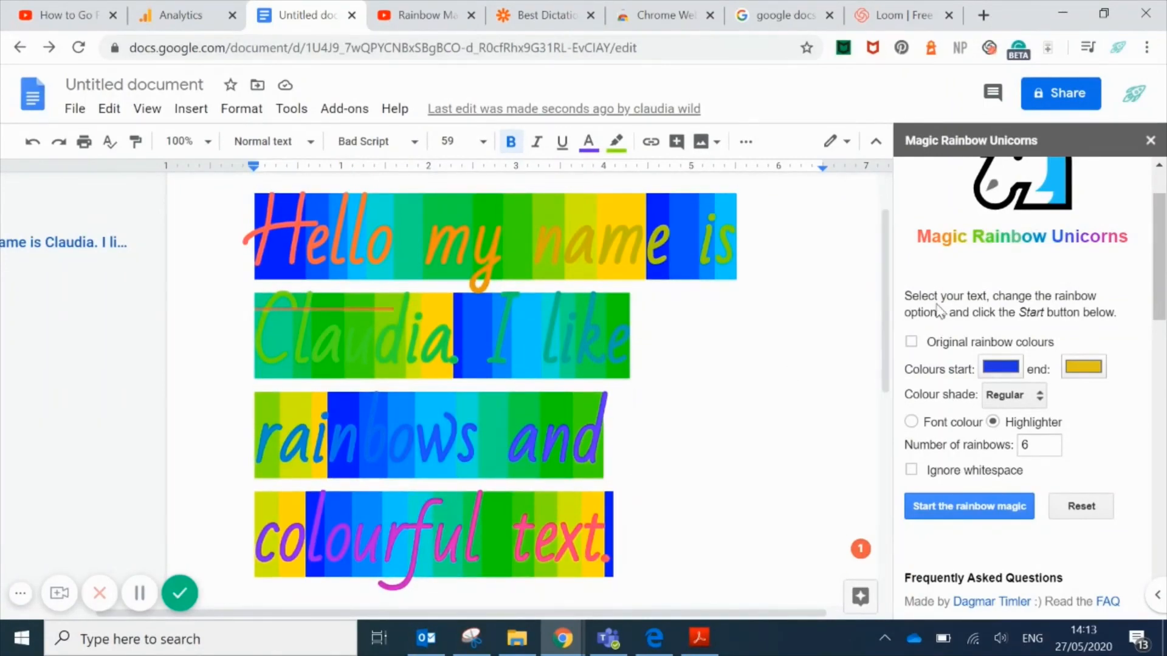